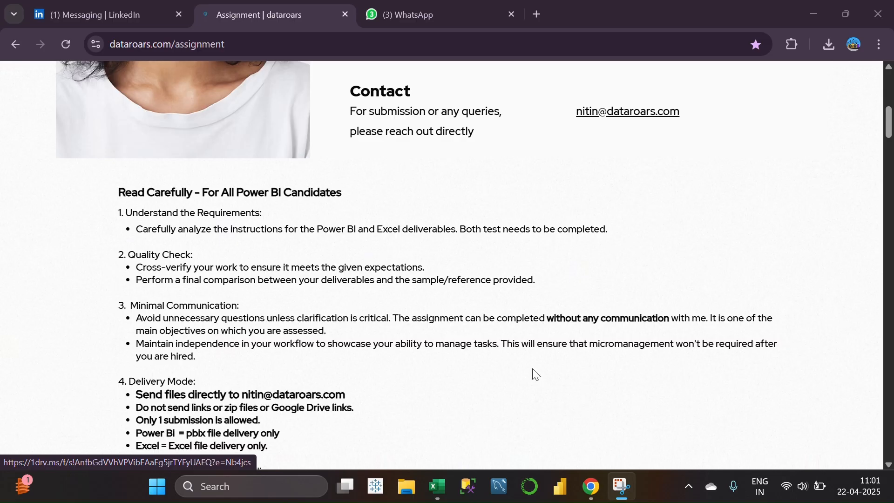
Open the shared OneDrive Assignment folder linked on the assignment page and dismiss the free storage offer
scroll(727, 363, "down", 2)
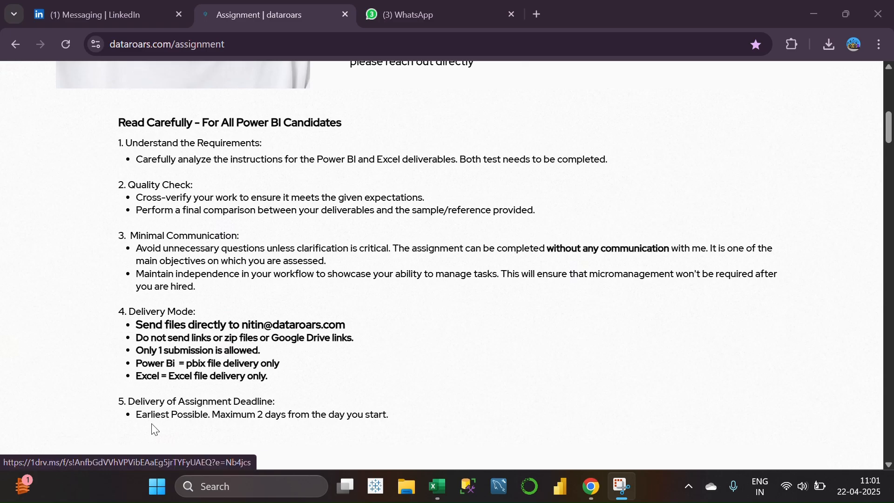
scroll(414, 385, "up", 10)
left_click(372, 315)
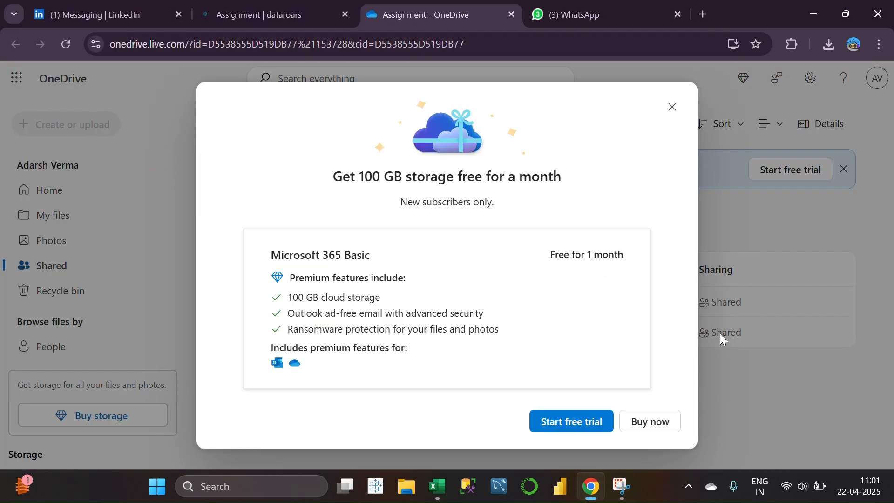
left_click(671, 108)
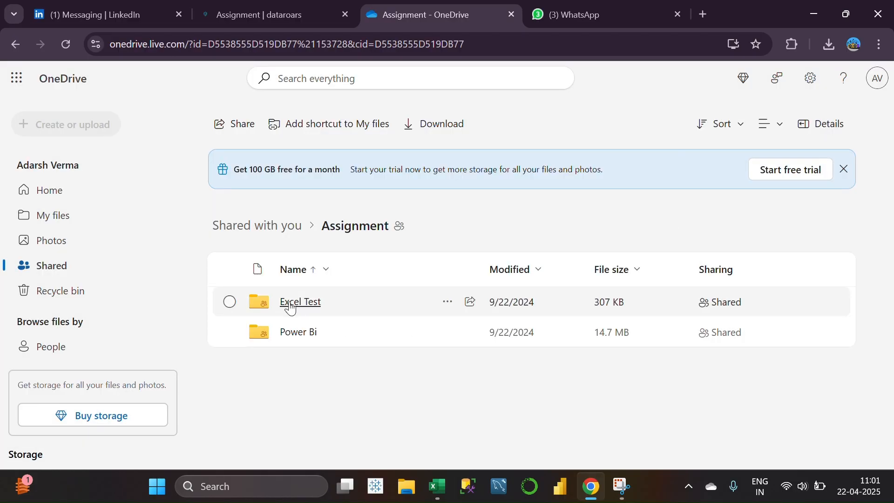
Download the Excel Test folder from the shared Assignment folder
left_click(275, 308)
left_click(447, 302)
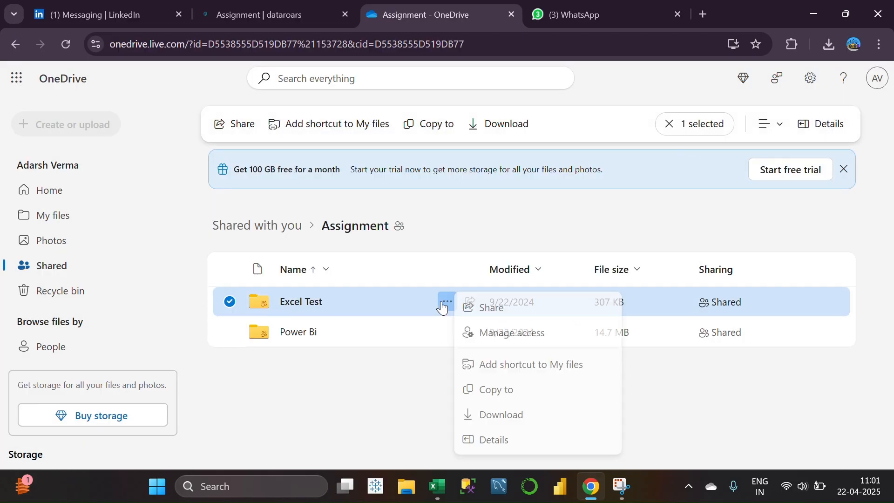
left_click(505, 413)
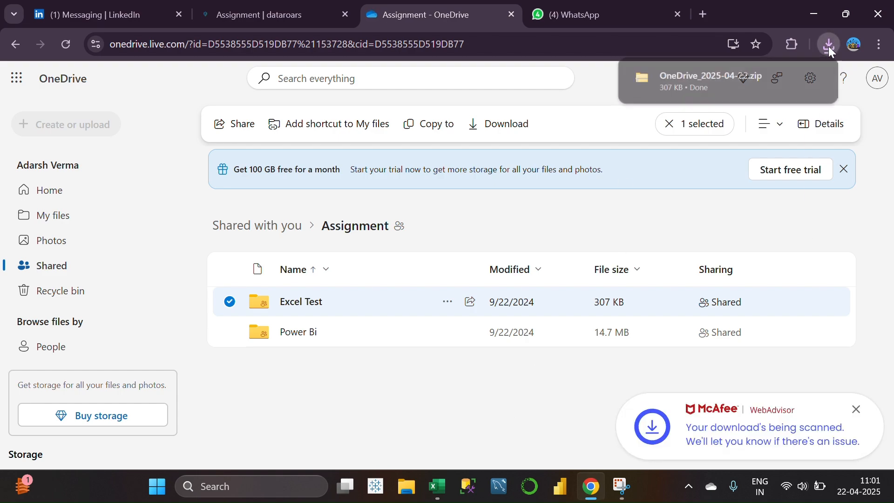
Extract the downloaded OneDrive_2025-04-22 archive from Downloads to the Desktop
left_click(691, 76)
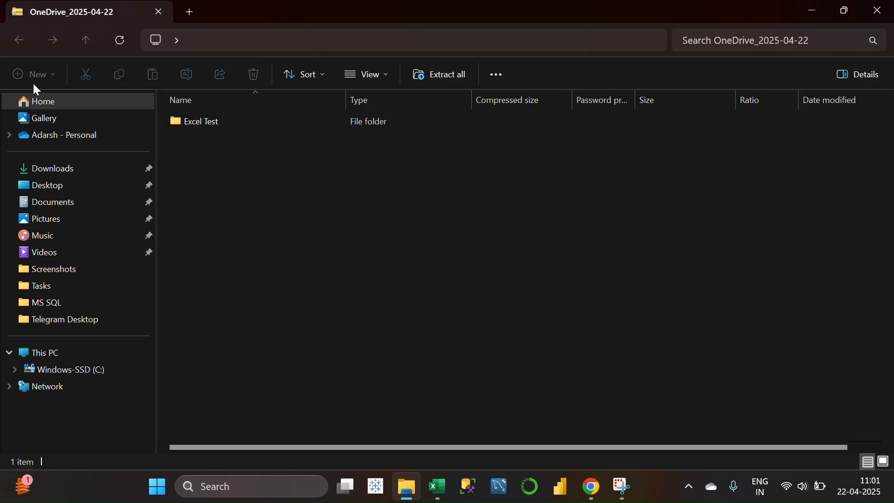
left_click(74, 101)
left_click(53, 171)
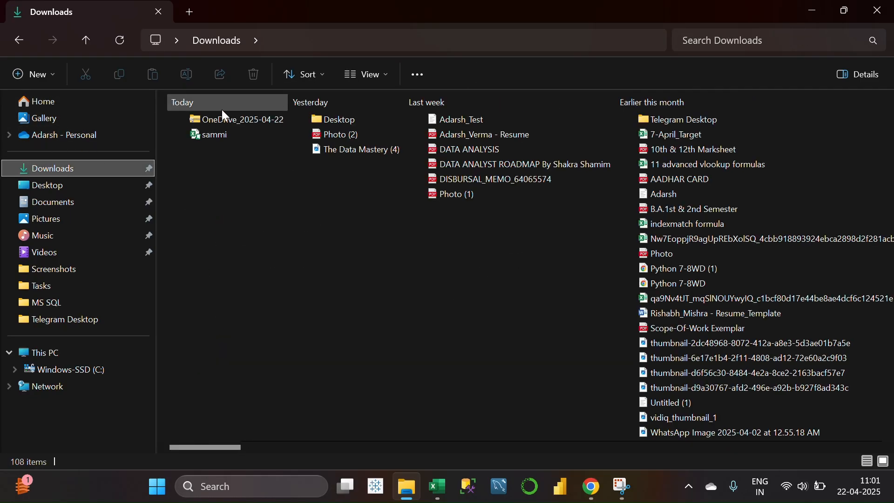
left_click(230, 121)
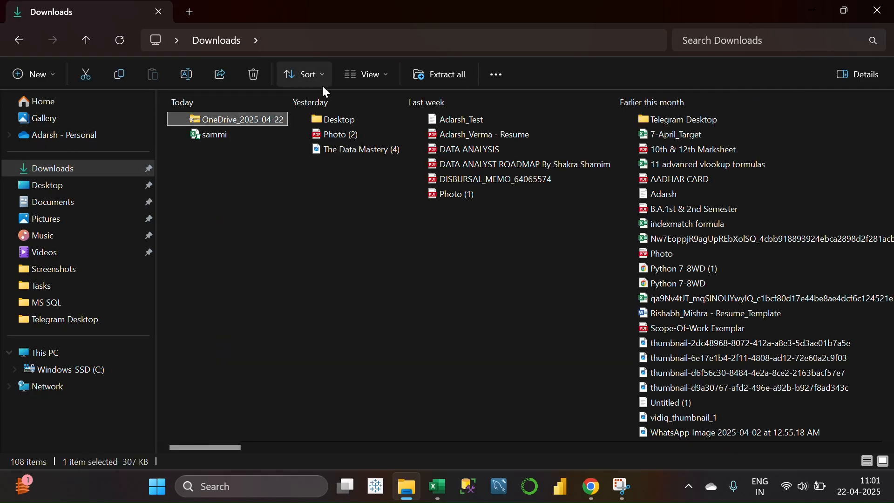
left_click(421, 72)
left_click(595, 178)
left_click(293, 214)
left_click(553, 382)
left_click(570, 395)
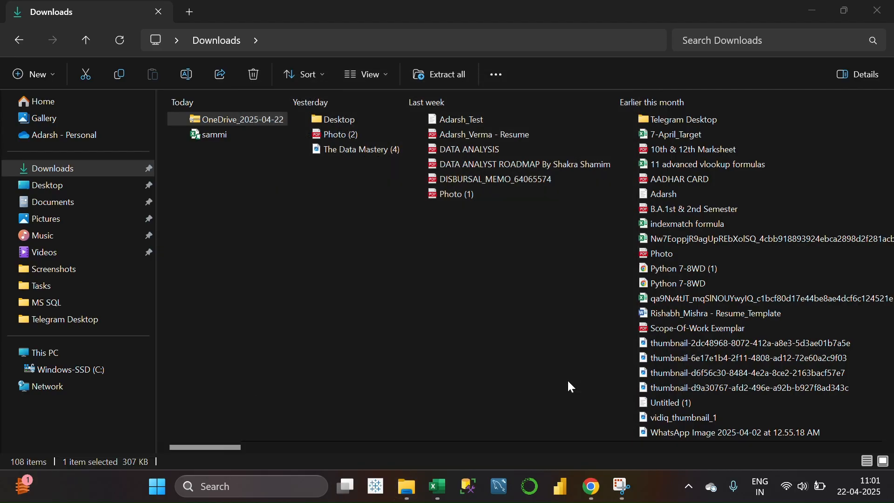
Open the Excel Test workbook from the Desktop's Excel Test folder in Excel and close the security warning
left_click(83, 183)
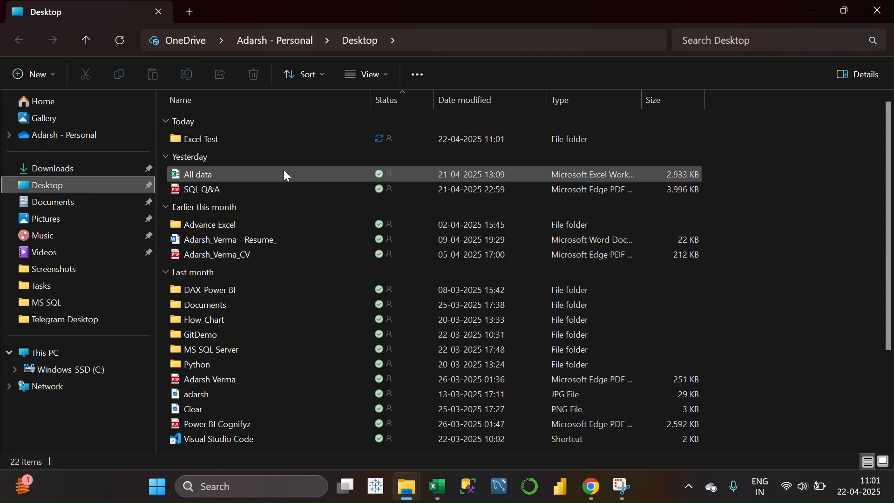
double_click(213, 142)
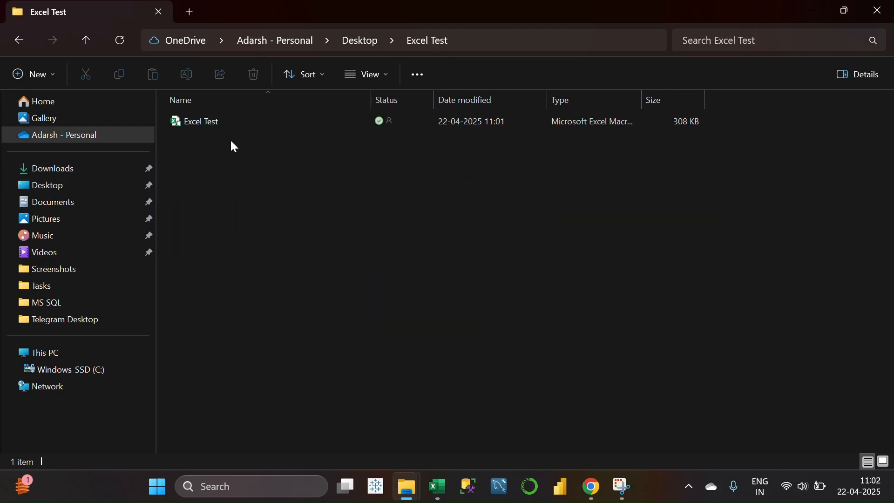
left_click(232, 127)
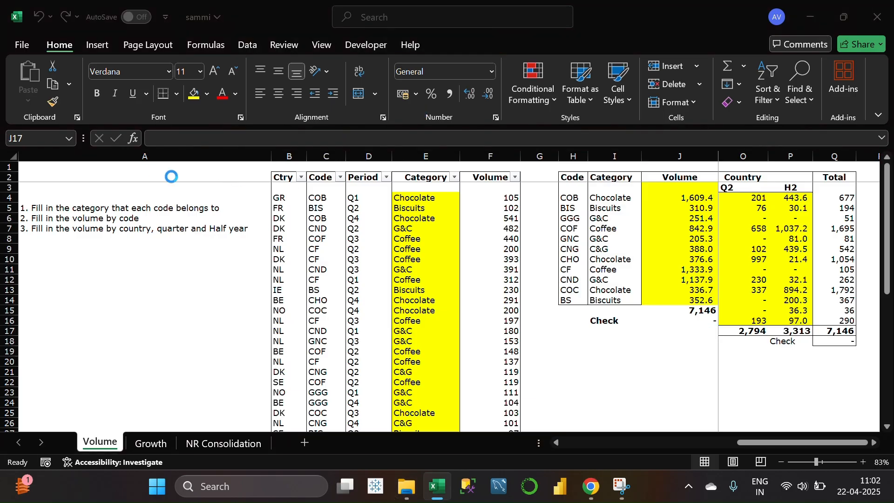
left_click(263, 136)
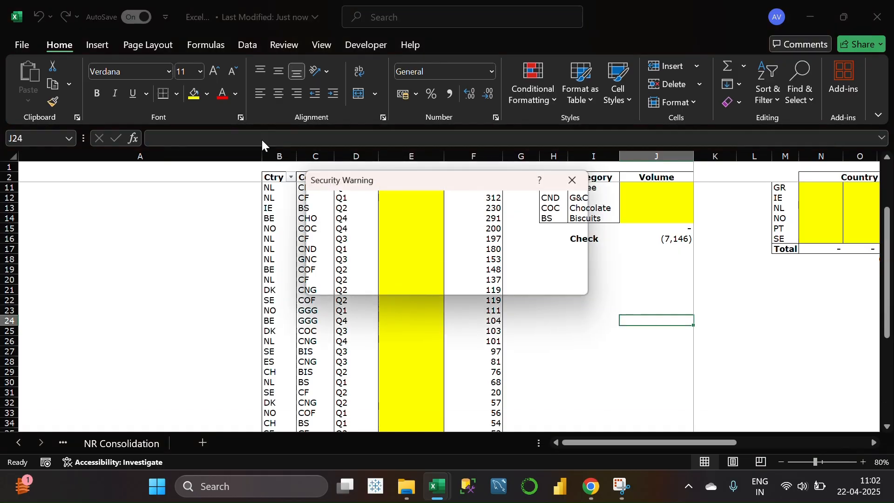
left_click(535, 281)
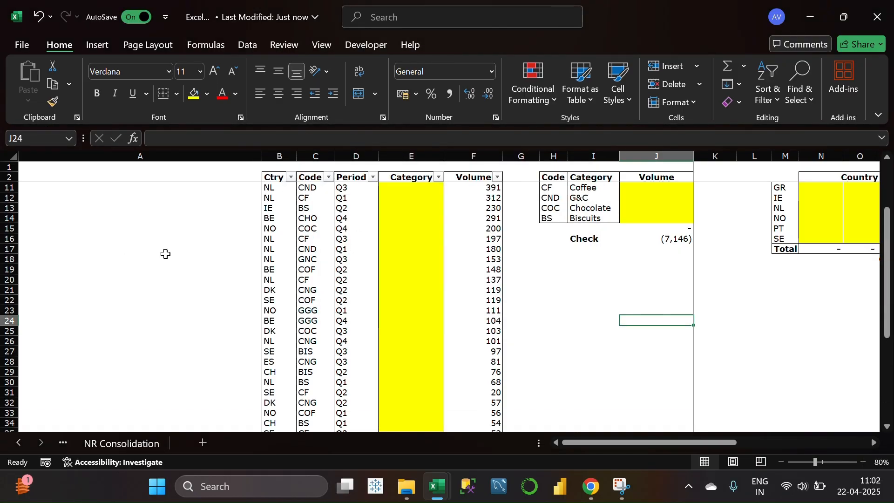
Look through the workbook's Growth and NR Consolidation sheets and read the task instructions on the Volume sheet
left_click(186, 270)
left_click(64, 445)
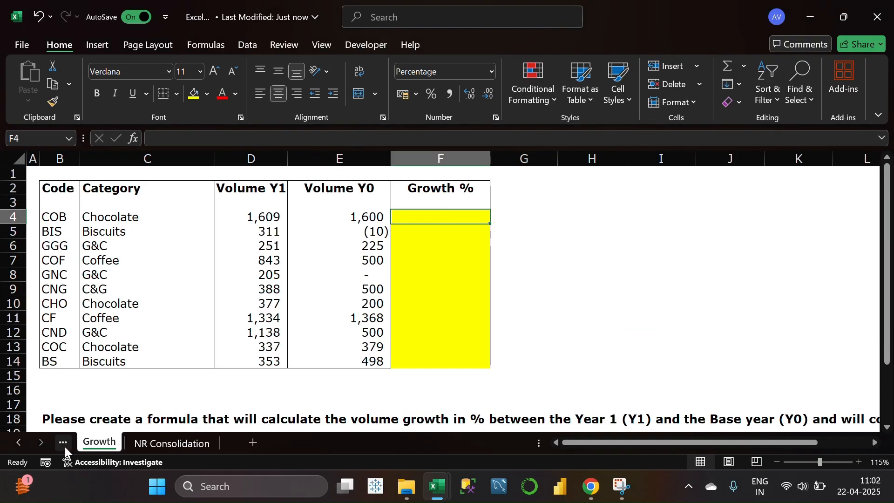
left_click(62, 444)
left_click(116, 361)
left_click(154, 448)
left_click(225, 443)
left_click(148, 444)
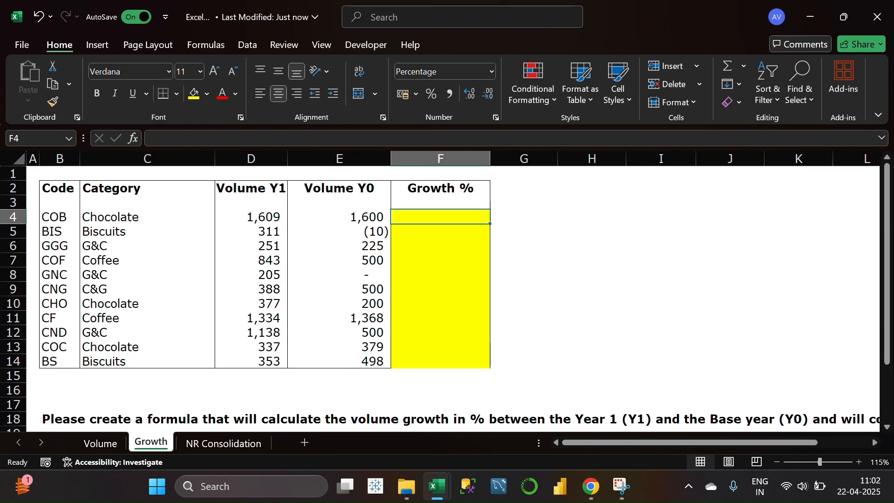
left_click(810, 462)
left_click(100, 443)
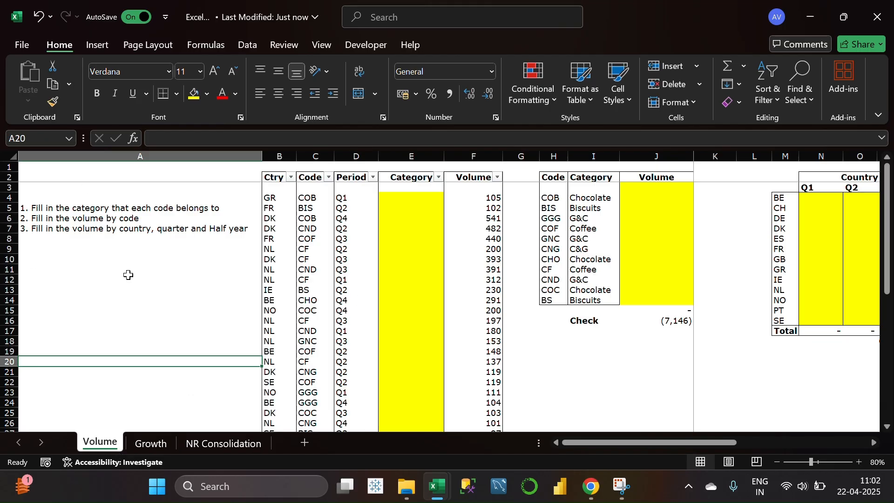
left_click(94, 286)
left_click(56, 209)
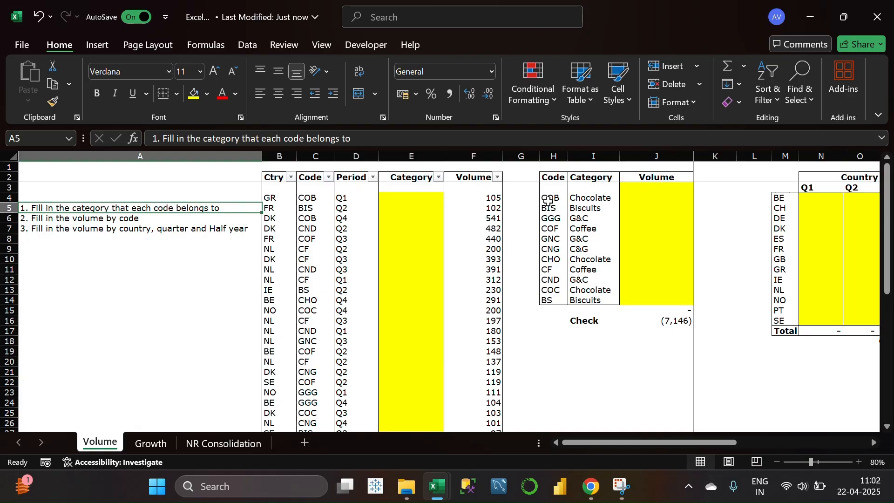
Enter =VLOOKUP(C4,Print_Area,2,0) in cell E4 to look up the category for the first code
left_click(418, 199)
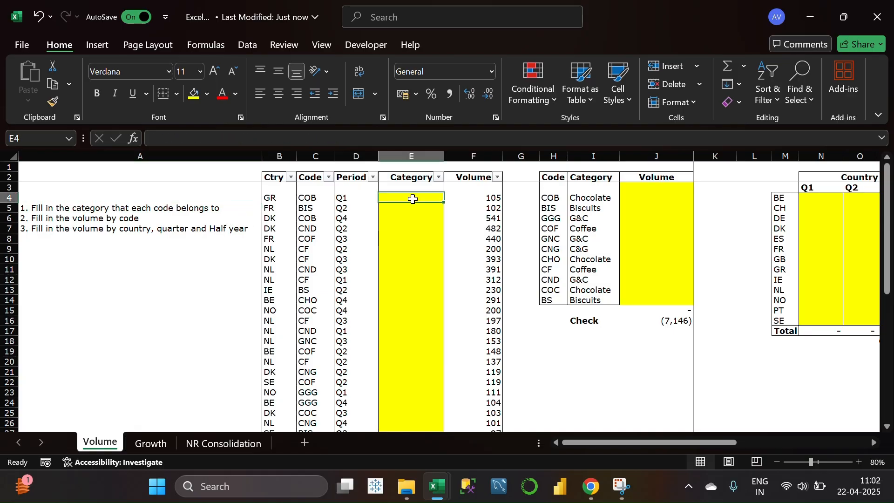
type("=vl")
key("Tab")
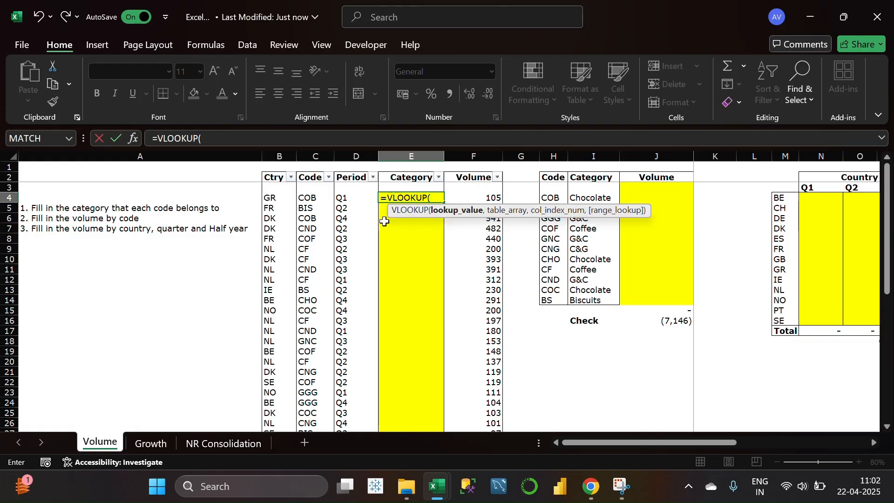
left_click(307, 197)
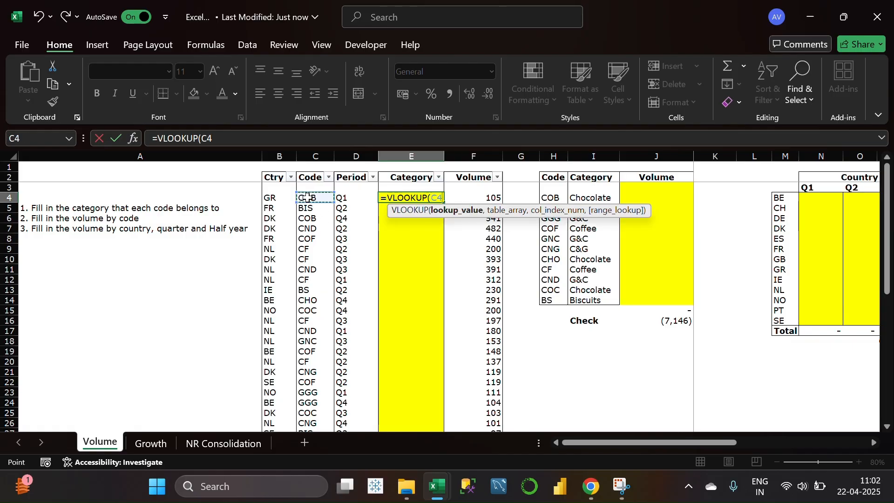
type(",")
left_click_drag(554, 178, 588, 298)
type(",2,0)")
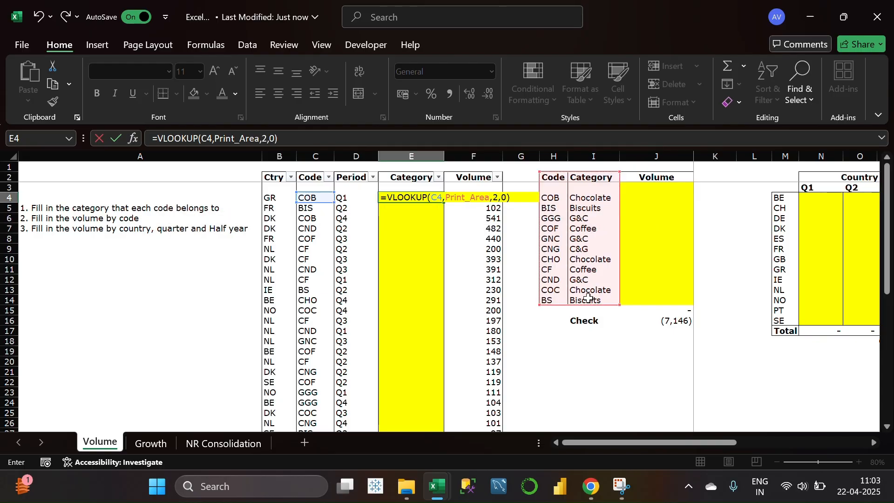
key("Return")
Fill the VLOOKUP formula from E4 down the rest of the Category column and check the filled rows
left_click(435, 195)
double_click(444, 212)
scroll(458, 234, "down", 4)
scroll(458, 234, "down", 6)
scroll(459, 239, "up", 12)
Try to total the volume for the first code in cell J4 with =SUMIF(F4:F48,H4,C4:C48)
left_click(628, 400)
left_click(638, 195)
type("=sumif")
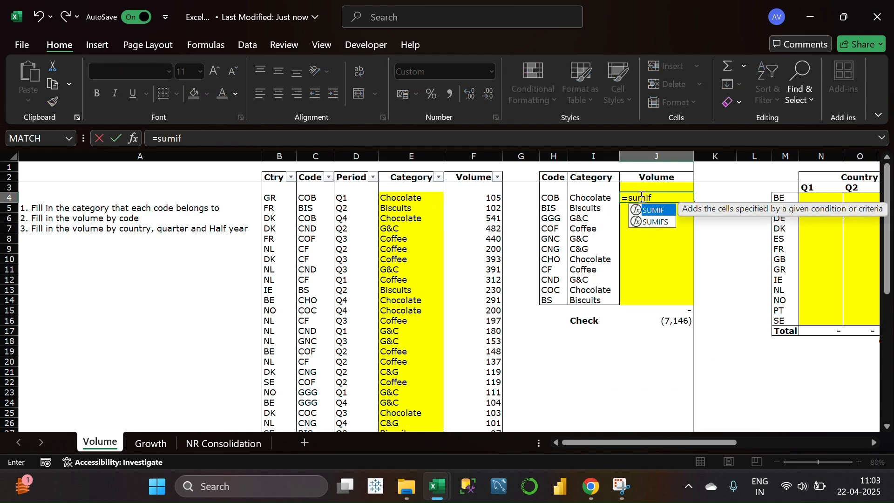
key("Tab")
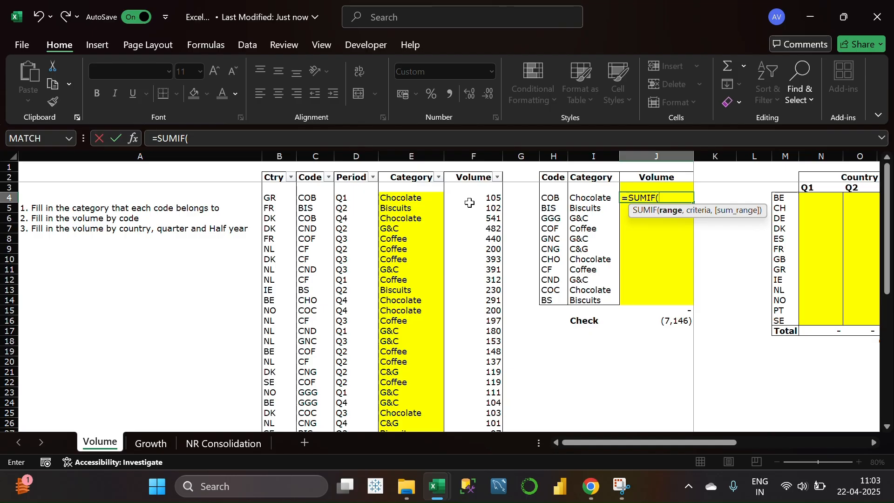
left_click_drag(482, 194, 484, 198)
key("shift+Down")
key("shift+Down")
key("shift+Down")
key("shift+Down")
key("shift+Down")
key("shift+Down")
key("shift+Down")
key("shift+Down")
key("shift+Down")
key("shift+Down")
key("shift+Down")
key("shift+Down")
key("shift+Down")
key("shift+Down")
key("shift+Down")
key("shift+Down")
key("shift+Down")
key("shift+Down")
key("shift+Down")
key("shift+Down")
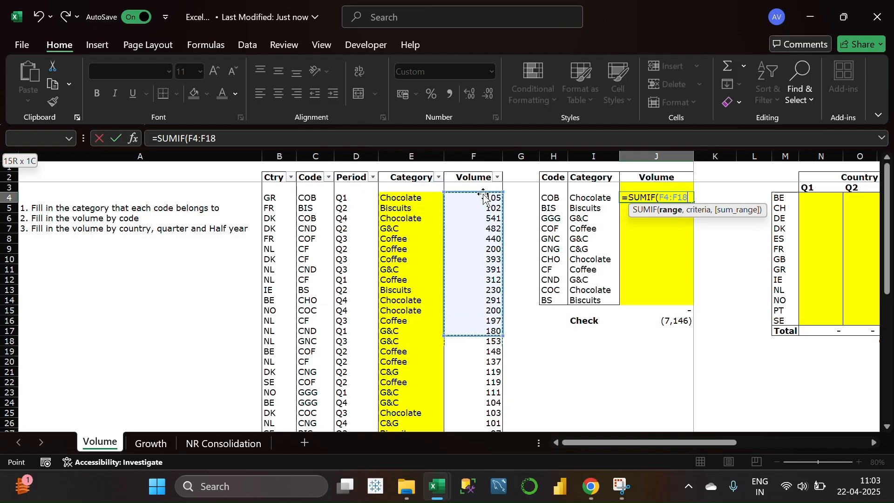
key("shift+Up")
key("shift+Up")
key("shift+Up")
key("shift+Up")
key("shift+Up")
key("shift+Up")
key("shift+Up")
key("shift+Up")
key("shift+Up")
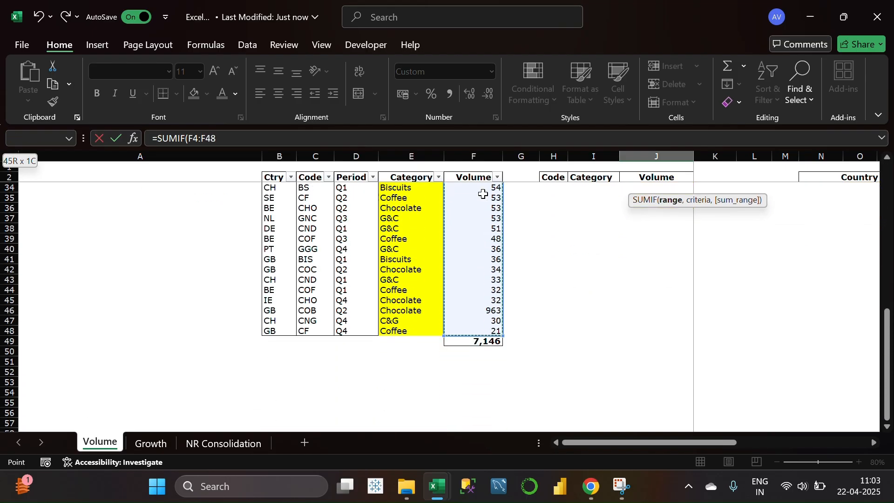
type(",")
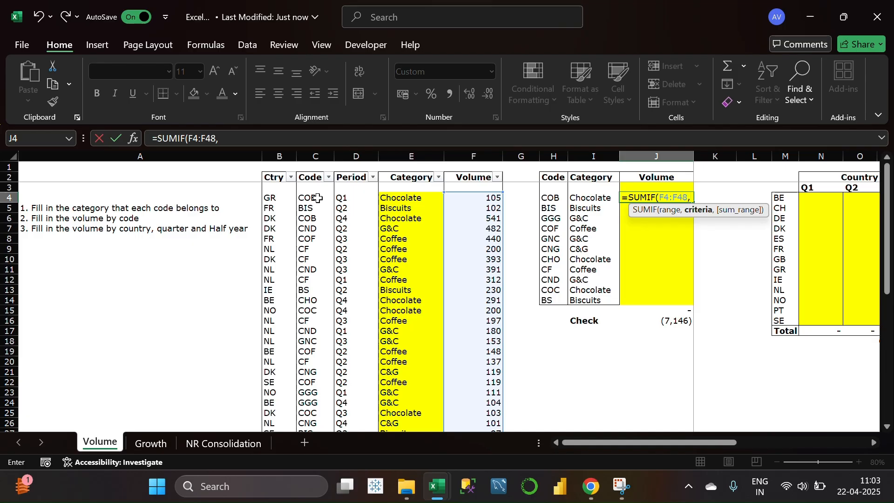
left_click(556, 198)
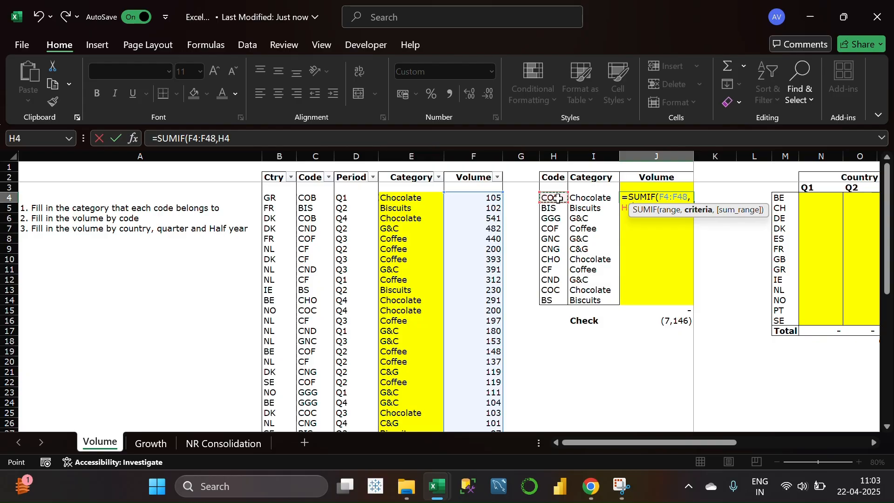
type(",")
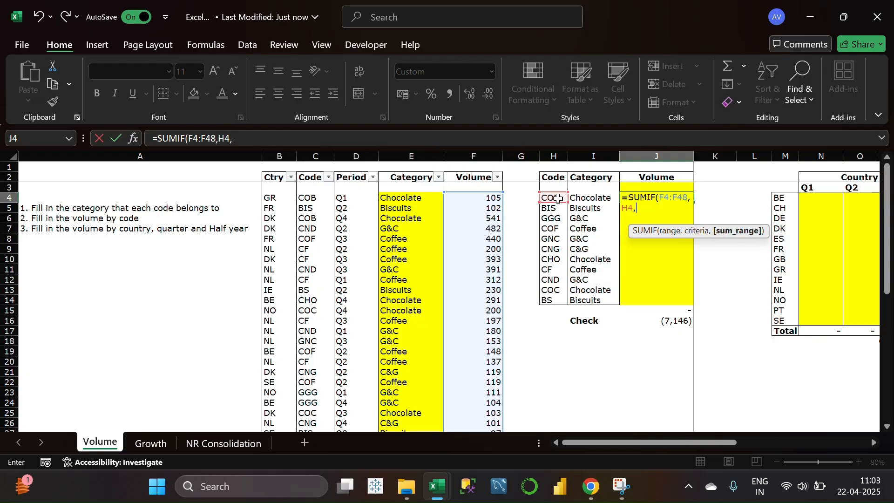
left_click_drag(307, 197, 317, 401)
scroll(710, 265, "up", 8)
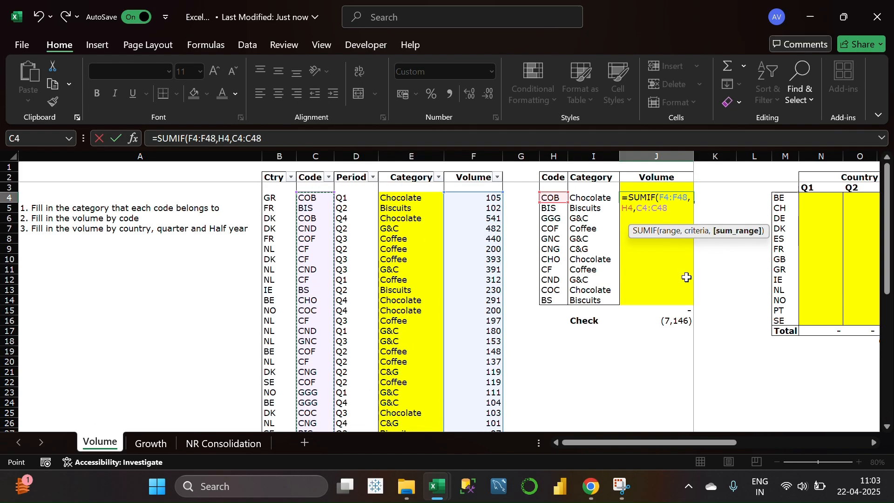
type(")")
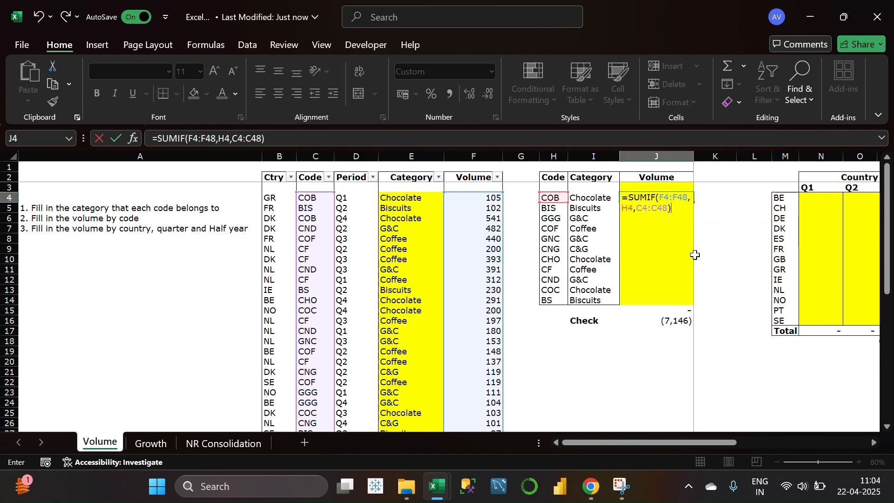
key("Return")
left_click(665, 198)
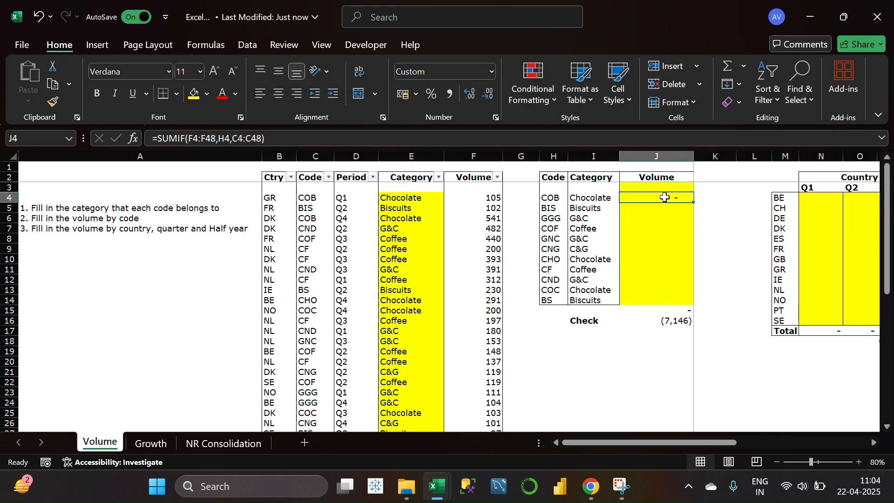
Correct the first code's volume formula in J4 to =SUMIF(C4:C48,H4,F4:F48)
left_click(330, 141)
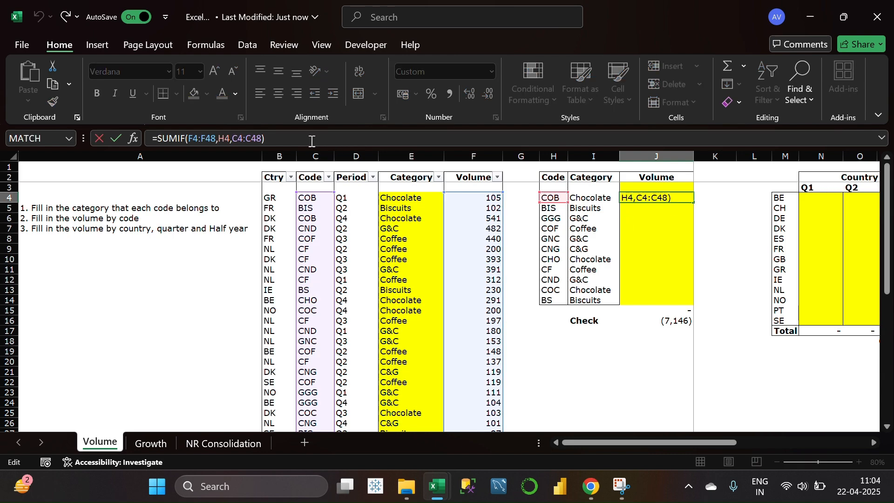
key("BackSpace")
key("BackSpace")
key("BackSpace")
key("BackSpace")
key("BackSpace")
key("BackSpace")
key("BackSpace")
key("BackSpace")
key("BackSpace")
key("BackSpace")
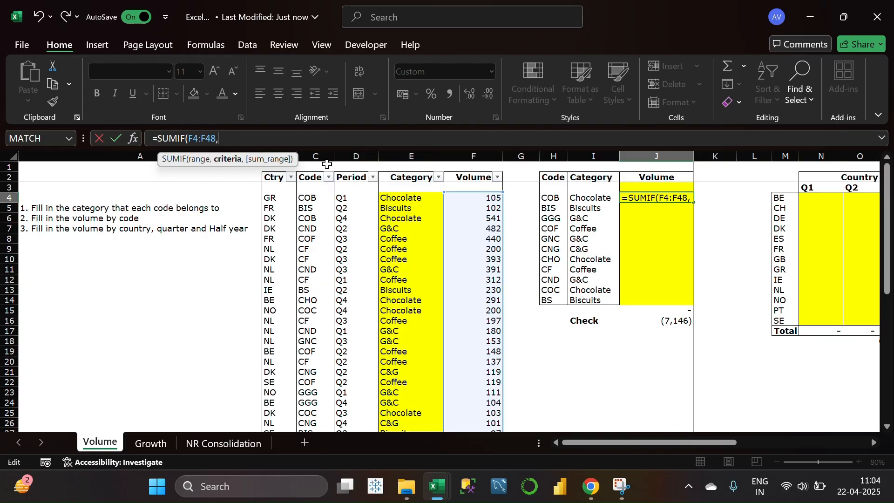
key("BackSpace")
key("BackSpace")
key("BackSpace")
key("BackSpace")
key("BackSpace")
key("BackSpace")
key("BackSpace")
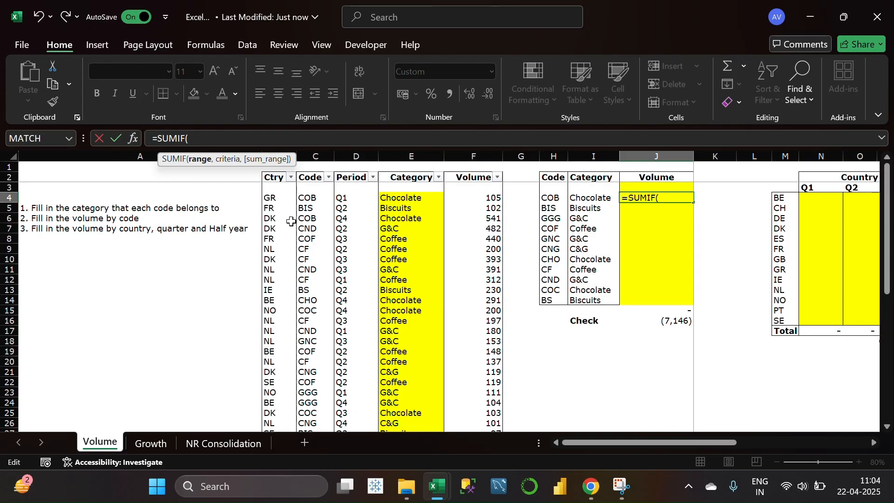
left_click_drag(320, 199, 317, 403)
type(",")
left_click(553, 199)
type(",")
left_click_drag(498, 196, 491, 405)
scroll(672, 310, "up", 8)
type(")")
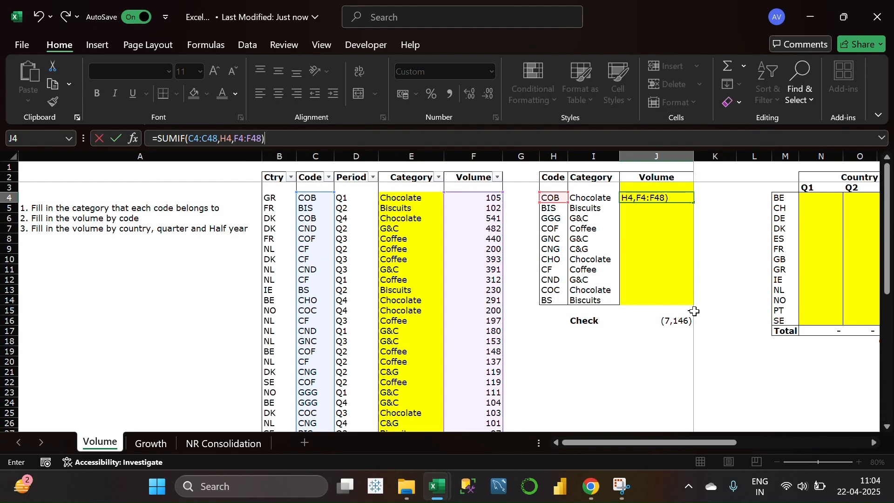
key("Return")
Make the code and volume ranges in the J4 formula absolute, as $C$4:$C$48 and $F$4:$F$48
left_click(684, 198)
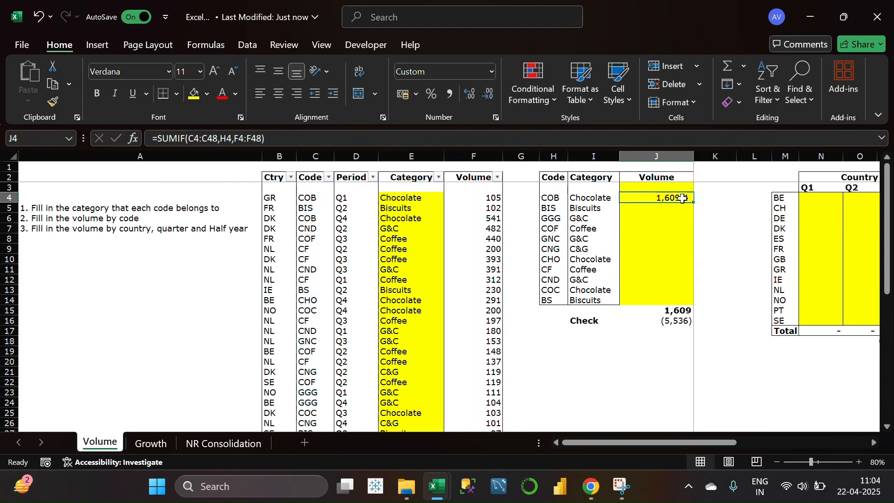
left_click_drag(218, 138, 188, 137)
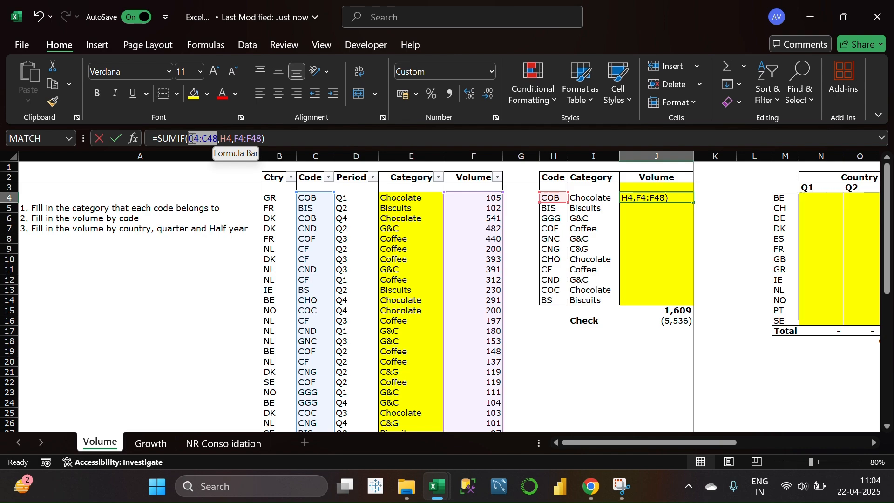
key("F4")
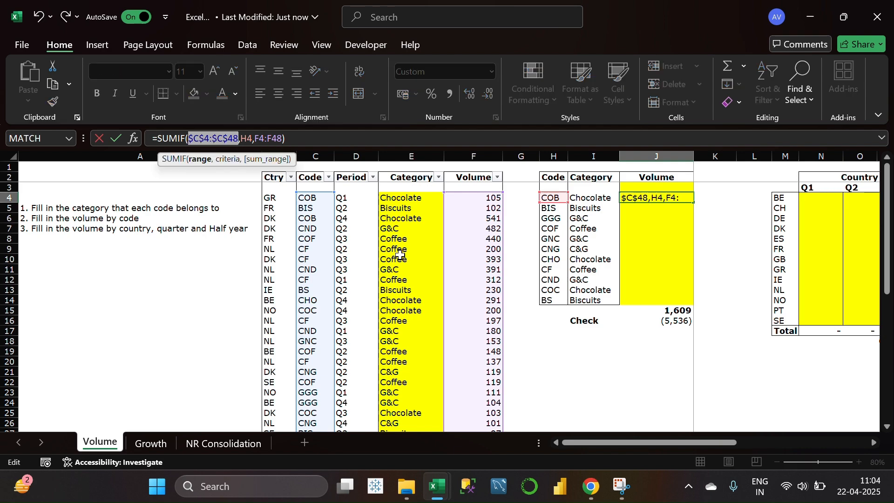
left_click(284, 139)
left_click_drag(284, 140, 255, 139)
left_click(283, 143)
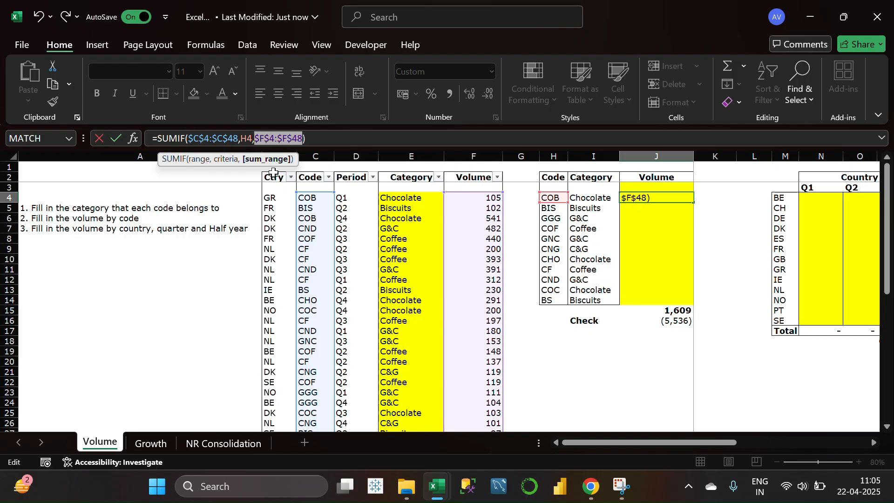
key("F4")
key("Return")
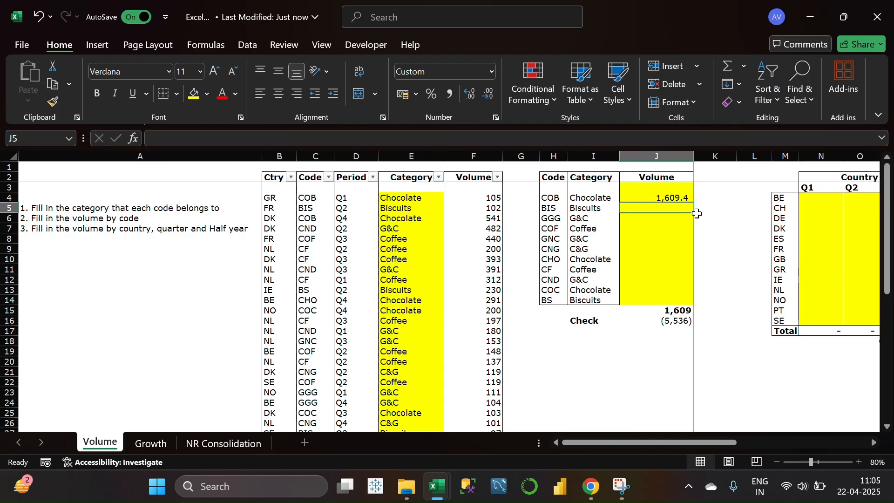
Fill the SUMIF formula from J4 down to J14 for the remaining codes
left_click(676, 194)
left_click_drag(693, 202, 692, 305)
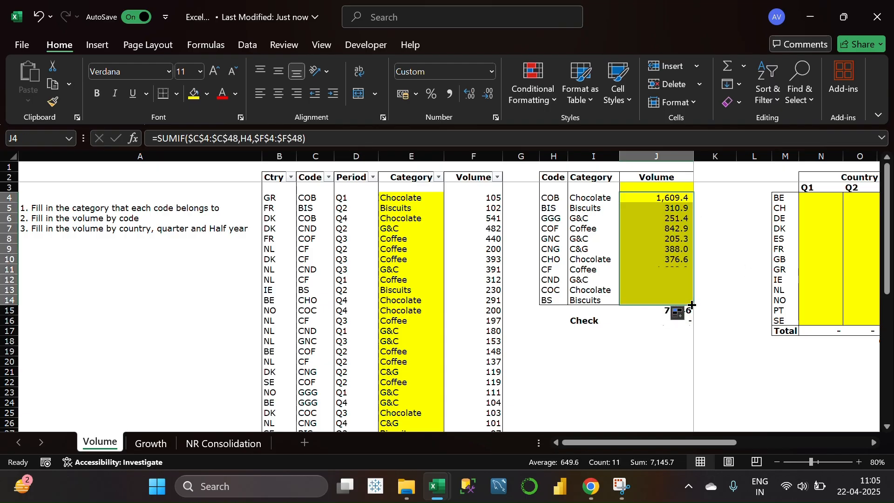
left_click(634, 373)
left_click(578, 350)
left_click(521, 321)
left_click(715, 229)
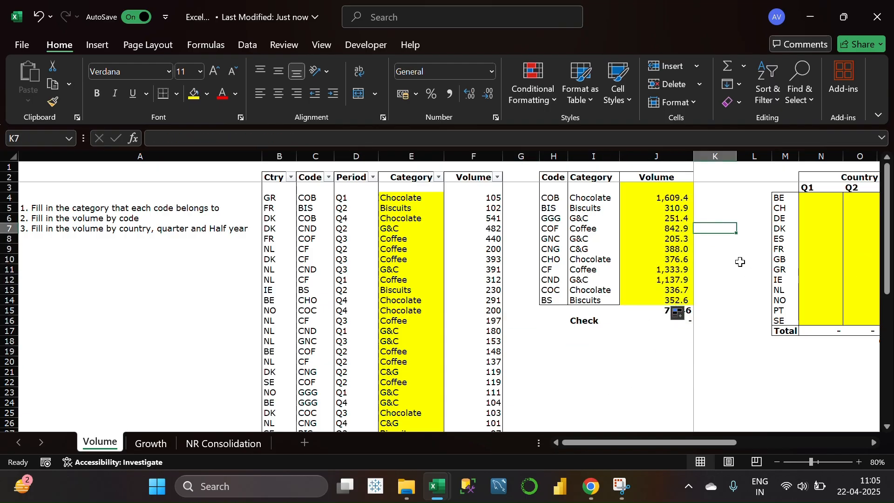
left_click(739, 260)
Narrow column J and bring the whole country and period table into view
scroll(633, 359, "down", 3)
scroll(634, 351, "up", 1)
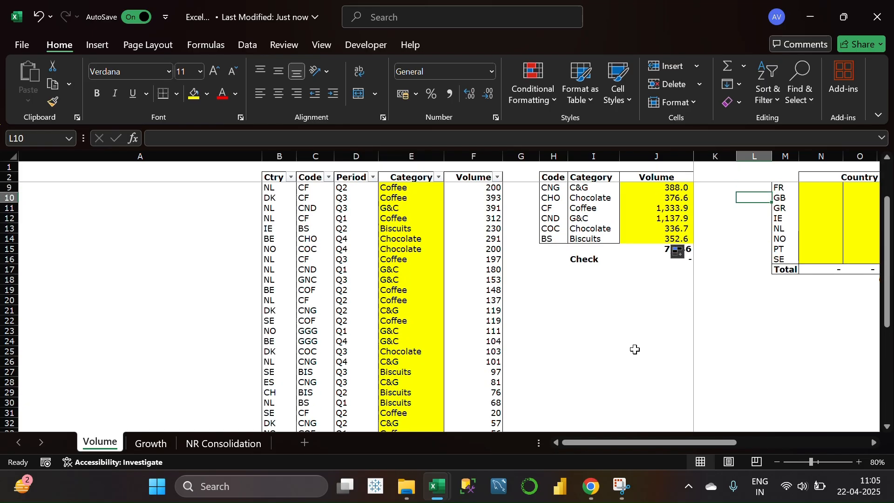
scroll(605, 368, "down", 3)
scroll(598, 367, "up", 5)
left_click_drag(654, 444, 715, 442)
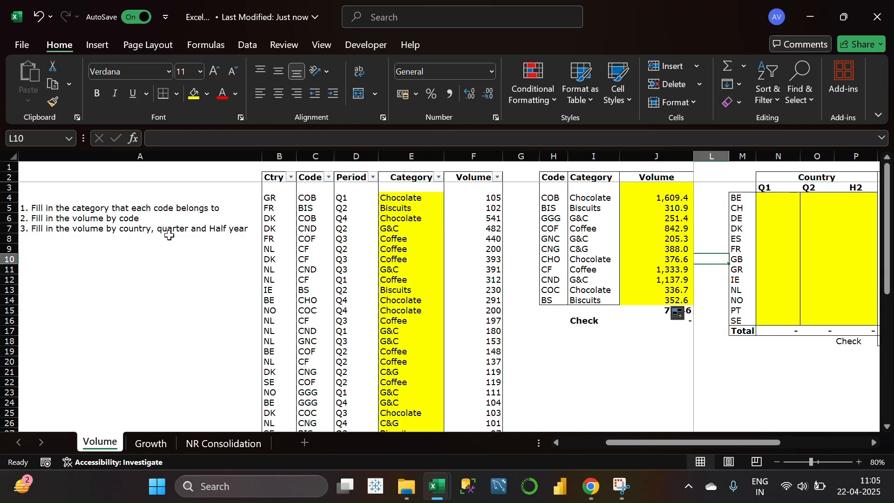
left_click_drag(745, 440, 787, 437)
left_click_drag(695, 158, 671, 160)
left_click_drag(710, 441, 792, 442)
left_click(586, 425)
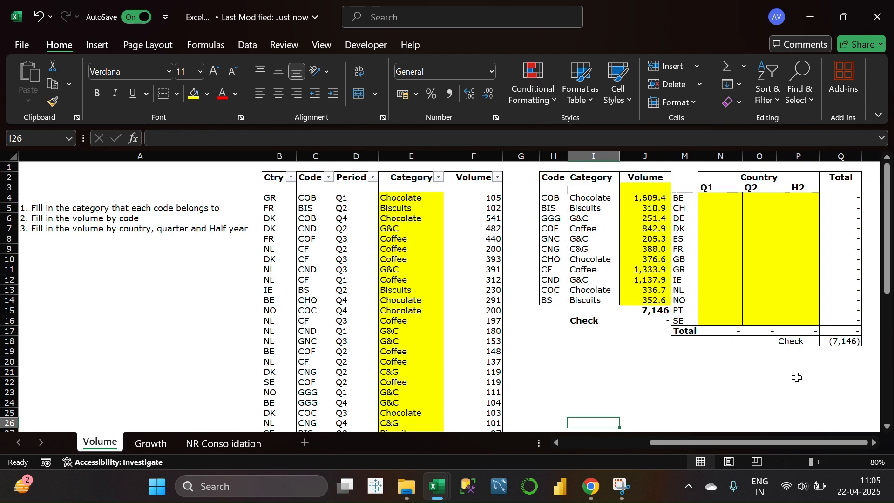
Start a SUMIFS formula in N4 for the first country's Q1 volume, with F4:F48 as the sum range
left_click(720, 199)
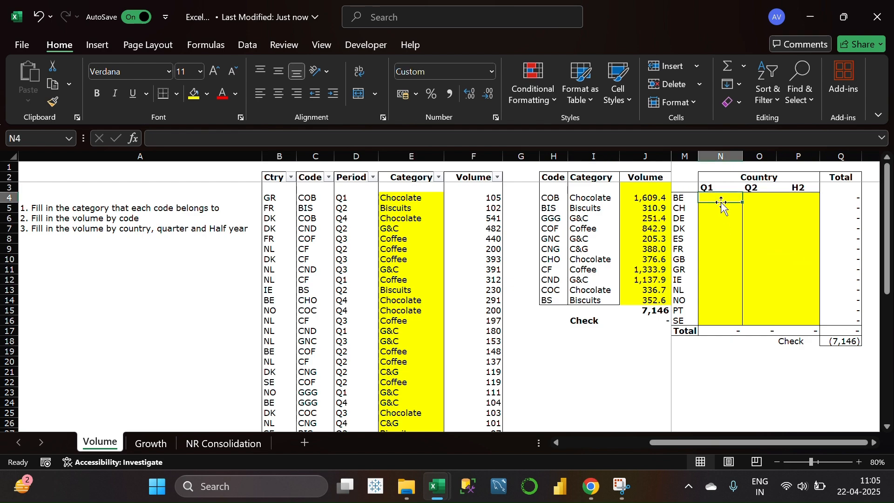
type("=")
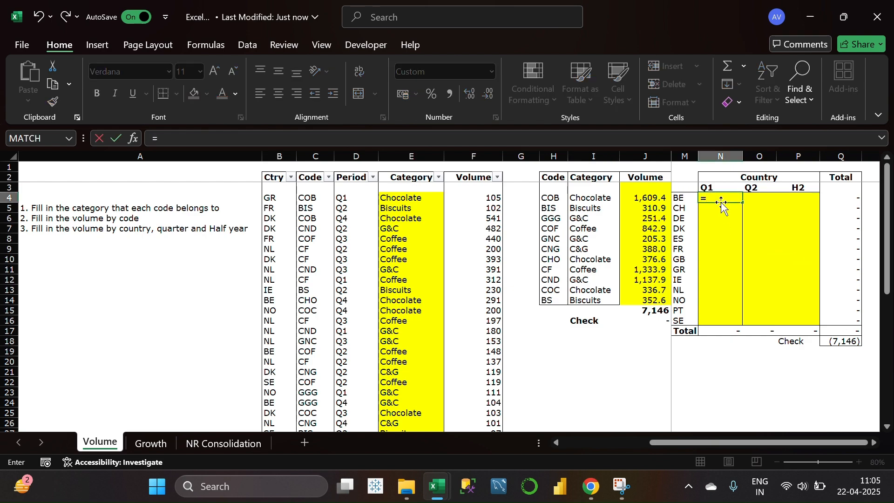
type("sumifs")
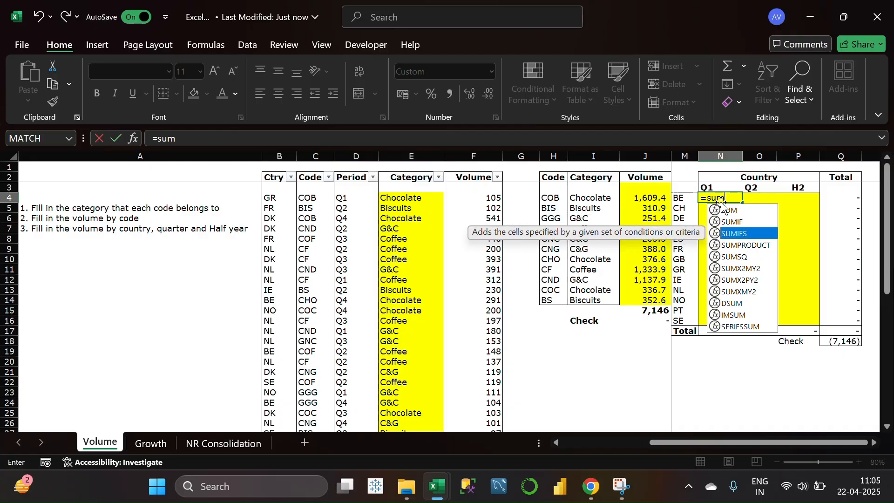
key("Tab")
left_click(482, 200)
key("shift+Down")
key("shift+Down")
key("shift+Down")
key("shift+Down")
key("shift+Down")
key("shift+Down")
key("shift+Down")
key("shift+Down")
key("shift+Down")
key("shift+Down")
key("shift+Down")
key("shift+Down")
key("shift+Down")
key("shift+Down")
key("shift+Down")
key("shift+Down")
key("shift+Down")
key("shift+Down")
key("shift+Down")
key("shift+Down")
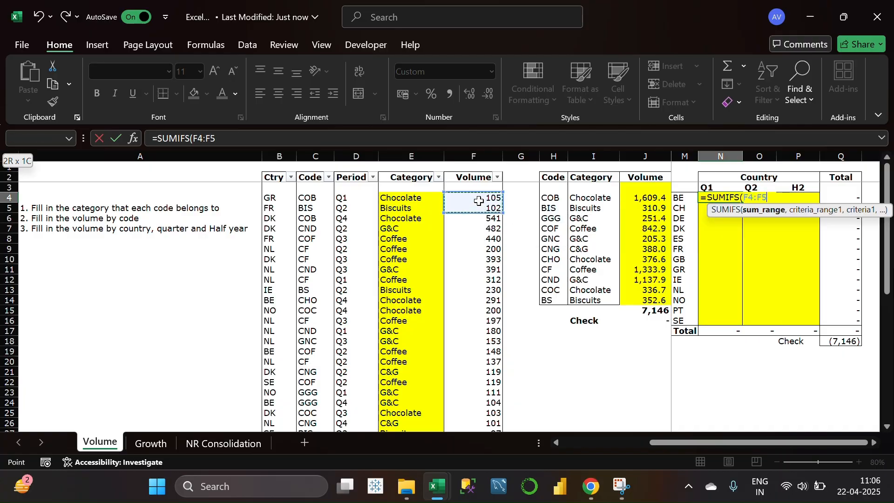
key("shift+Down")
key("shift+Down")
key("shift+Down")
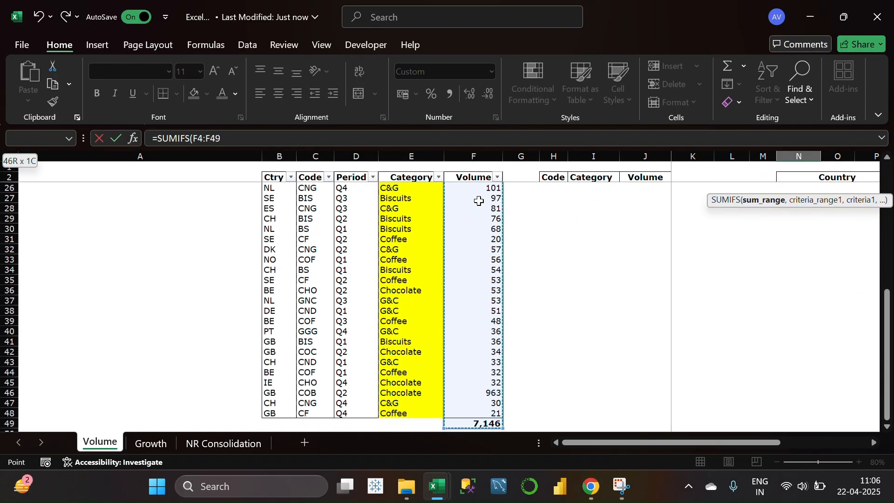
type(",")
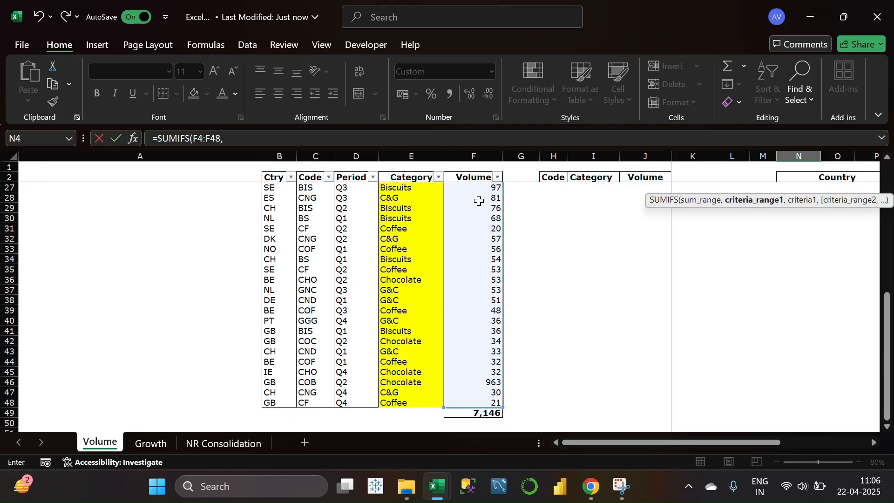
left_click(284, 196)
key("shift+Down")
key("shift+Down")
key("shift+Down")
key("shift+Down")
key("shift+Down")
key("shift+Down")
key("shift+Down")
key("shift+Down")
key("shift+Down")
key("shift+Down")
key("shift+Down")
key("shift+Down")
key("shift+Down")
key("shift+Down")
key("shift+Down")
key("shift+Down")
key("shift+Down")
key("shift+Down")
key("shift+Down")
key("shift+Down")
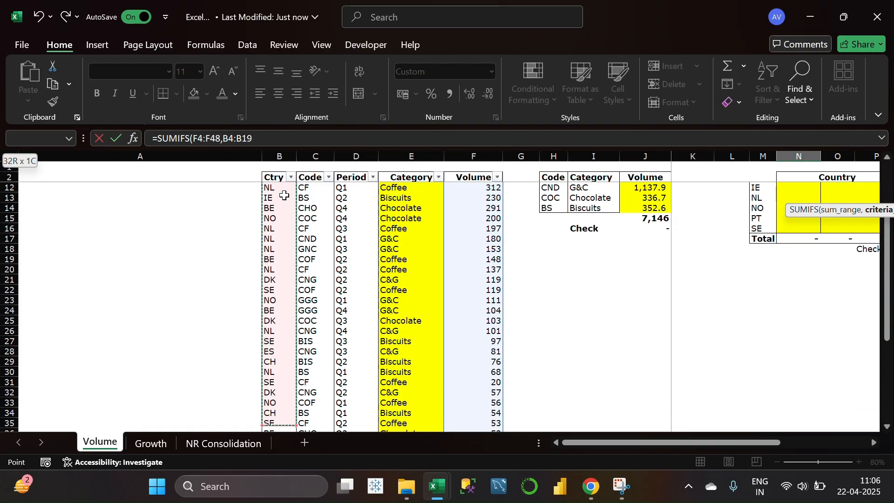
key("shift+Up")
key("shift+Up")
scroll(605, 260, "up", 9)
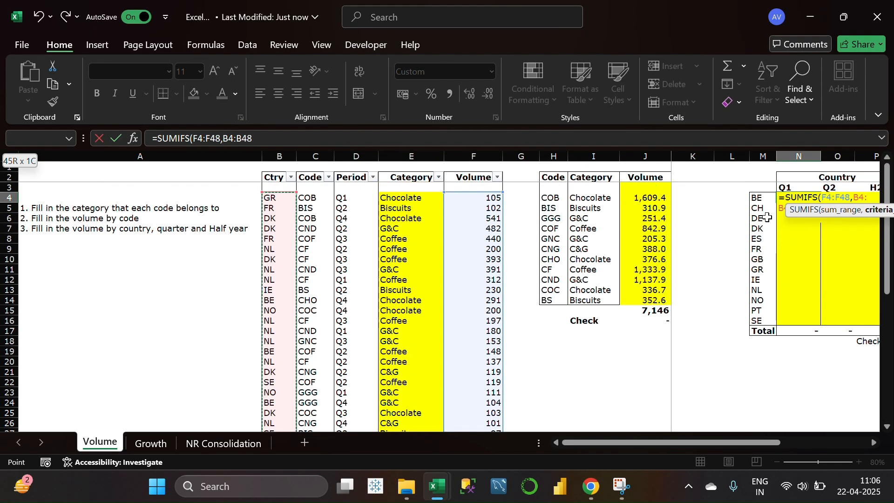
left_click(761, 198)
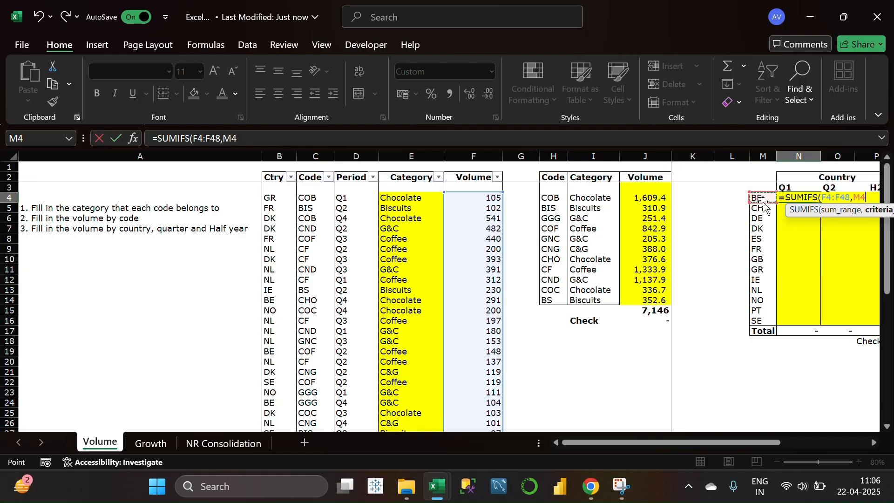
type(",")
left_click_drag(350, 200, 358, 412)
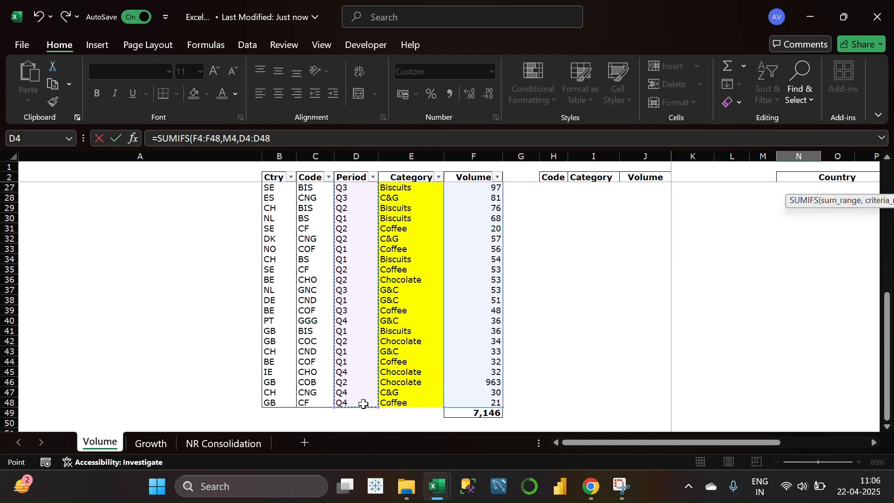
type(",")
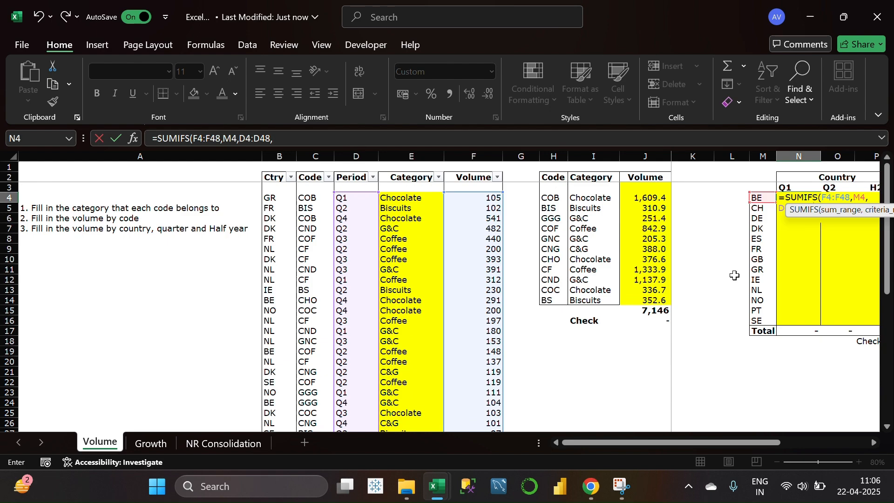
type("\"Q1")
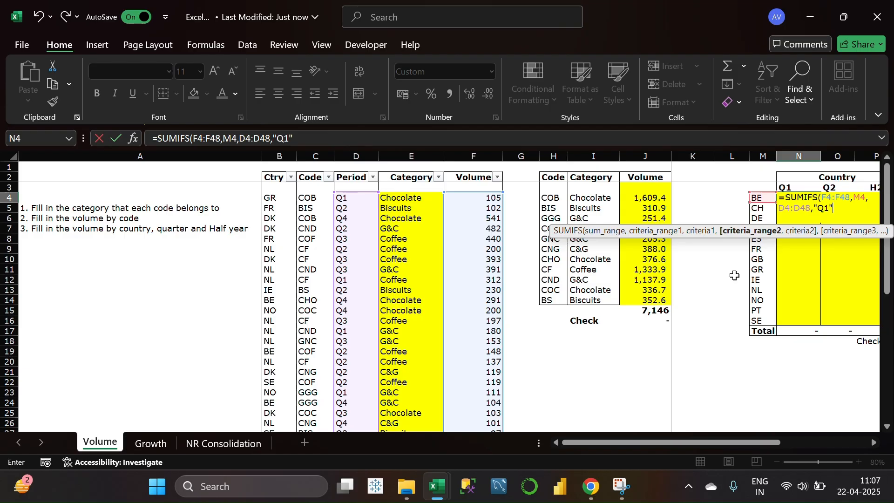
key("BackSpace")
key("BackSpace")
key("BackSpace")
key("BackSpace")
key("BackSpace")
key("BackSpace")
key("BackSpace")
key("BackSpace")
key("BackSpace")
key("BackSpace")
key("BackSpace")
key("BackSpace")
key("BackSpace")
key("BackSpace")
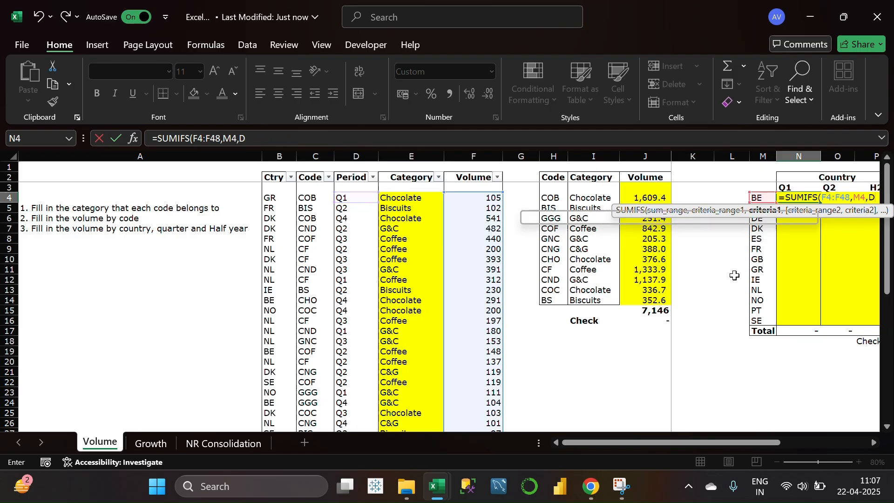
Complete the N4 formula as =SUMIFS(F4:F48,B4:B48,M4,D4:D48,"Q1")
left_click_drag(277, 197, 286, 416)
scroll(787, 388, "up", 8)
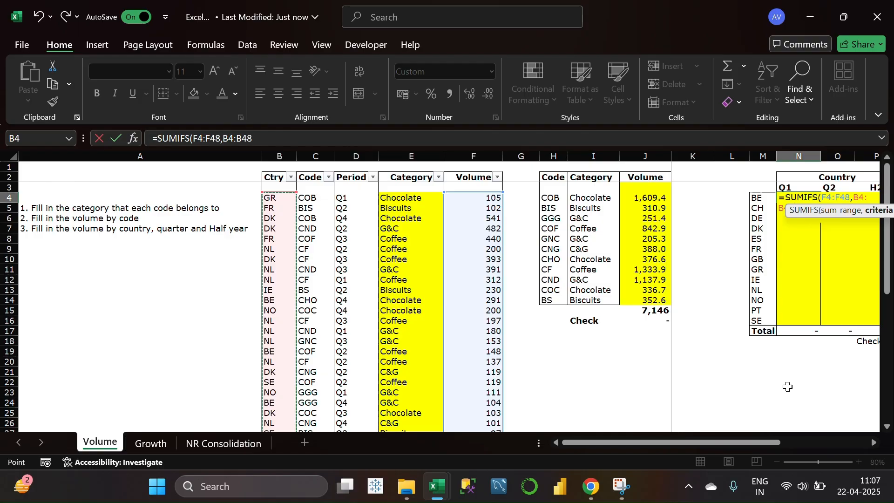
type(",")
left_click(763, 200)
type(",")
left_click_drag(350, 198, 355, 399)
scroll(700, 325, "up", 5)
scroll(701, 324, "up", 3)
type(",")
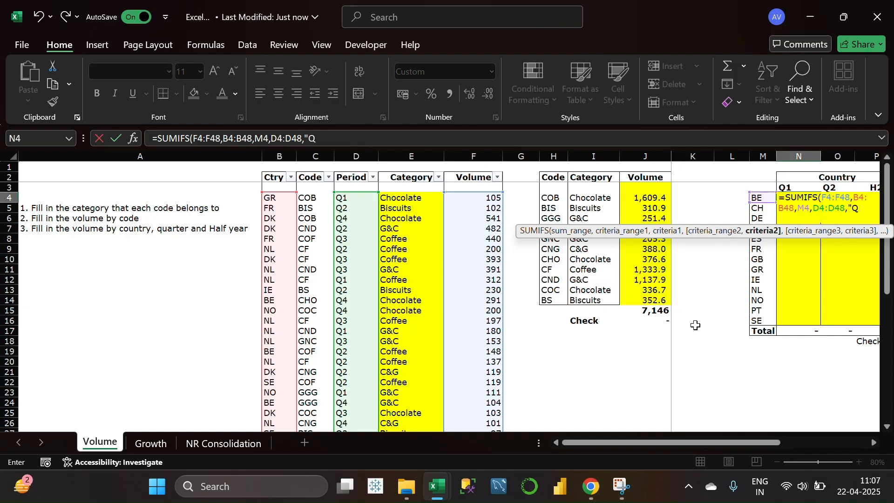
type("\"Q1\")")
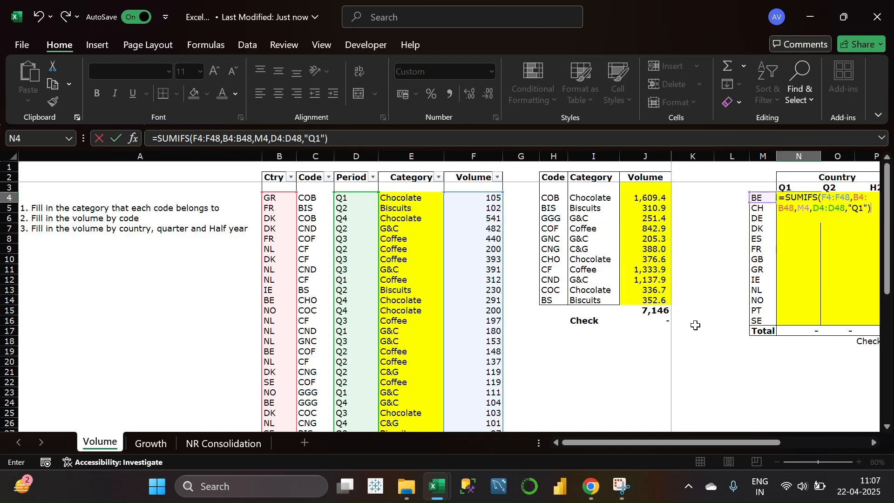
key("ctrl+Return")
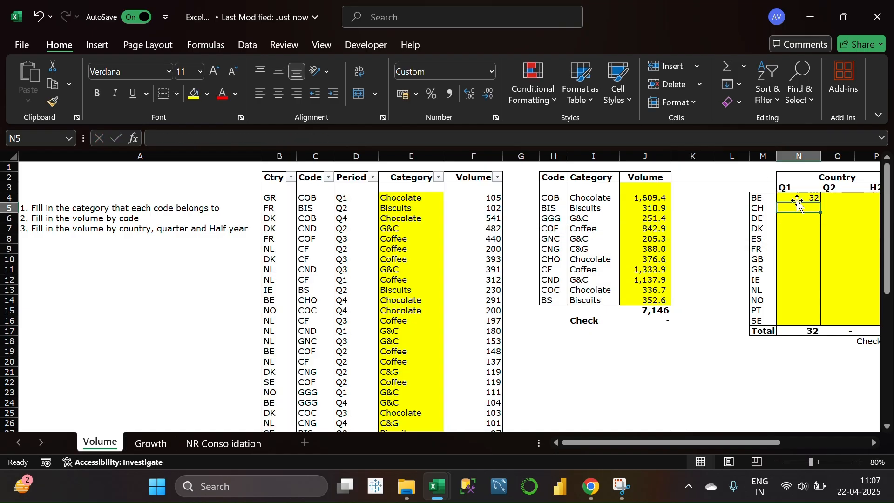
Make the volume, country and period ranges in N4 absolute, as $F$4:$F$48, $B$4:$B$48 and $D$4:$D$48
left_click(347, 144)
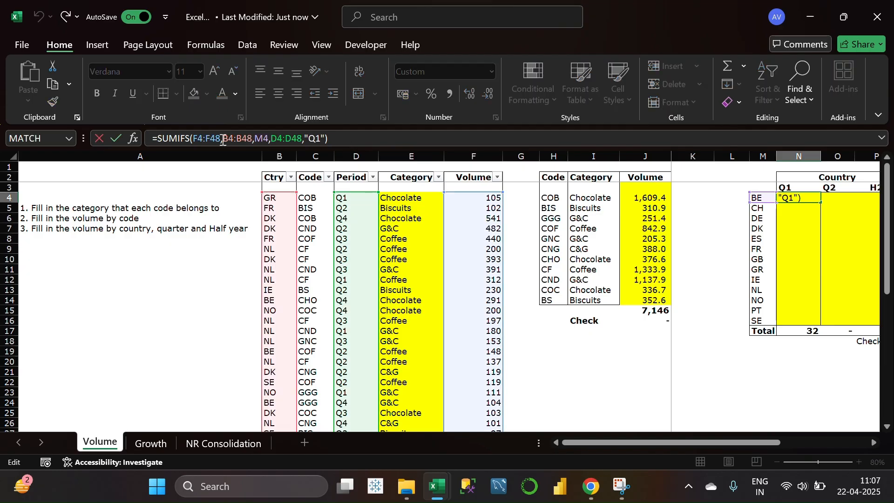
left_click(233, 140)
left_click_drag(221, 139, 194, 139)
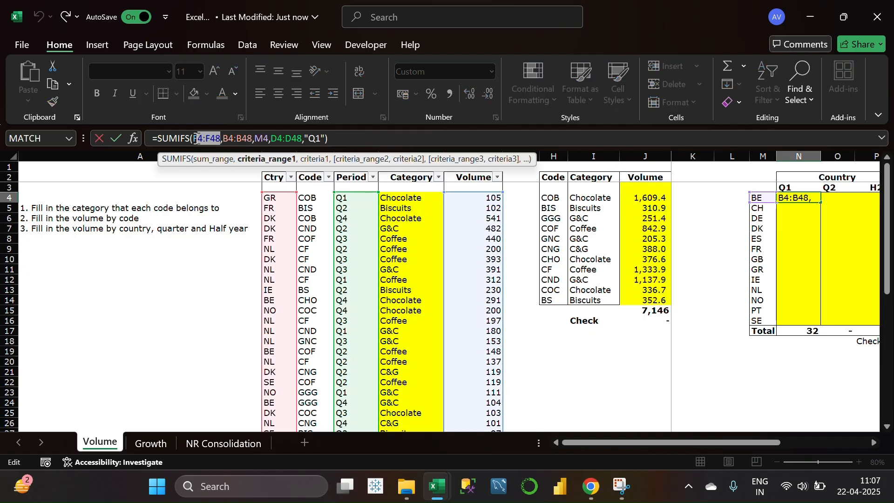
key("F4")
left_click_drag(275, 139, 242, 139)
key("F4")
left_click_drag(343, 139, 311, 139)
key("F4")
left_click(427, 140)
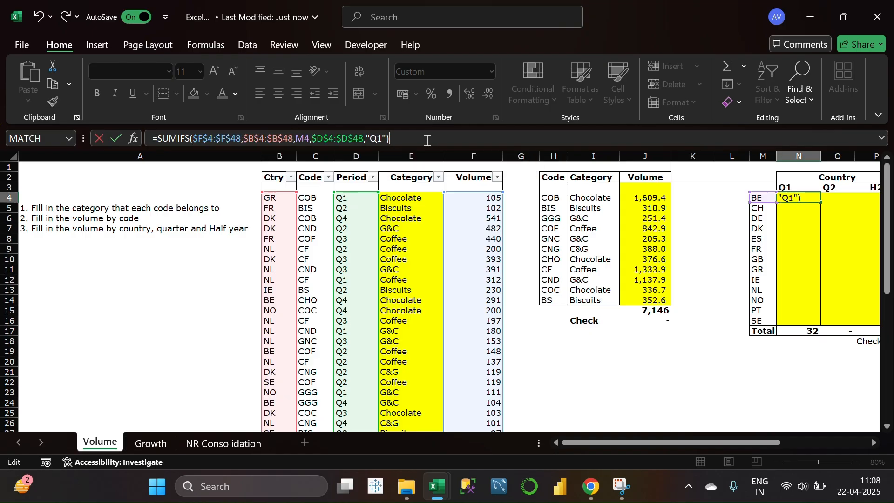
key("Return")
Fill the Q1 SUMIFS formula from N4 down to N16 for all remaining countries
left_click(809, 198)
left_click_drag(820, 203, 816, 322)
left_click(797, 403)
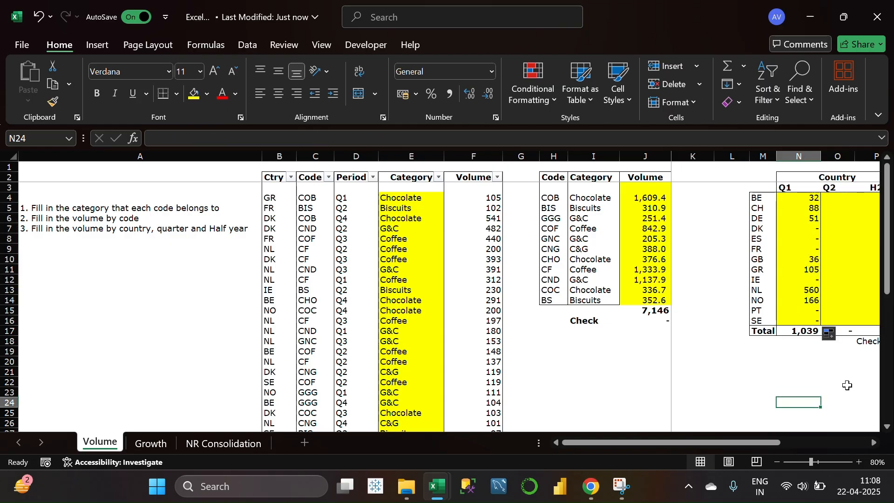
Start a SUMIFS formula in O4 for the first country's Q2 volume, with F4:F48 as the sum range
left_click(833, 203)
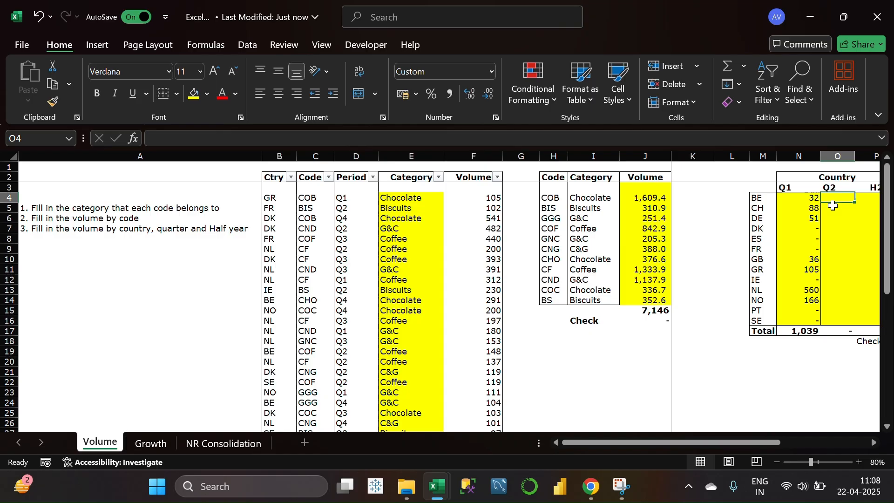
type("=sumifs")
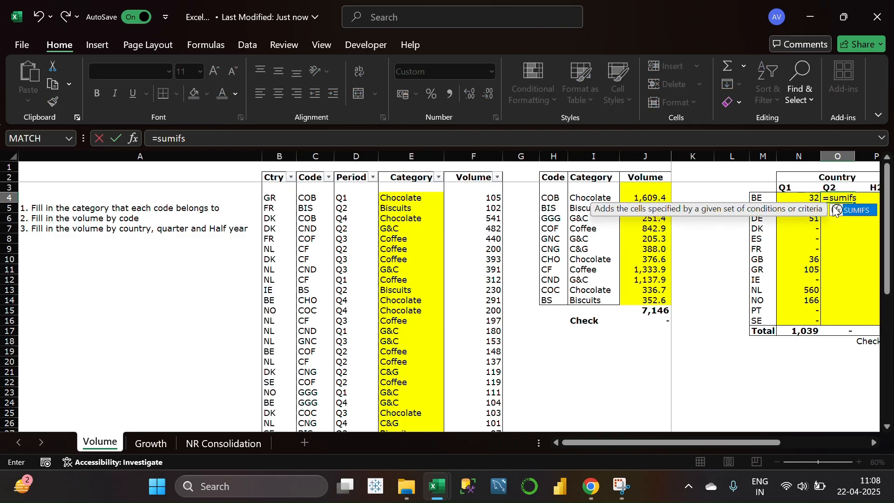
key("Tab")
left_click_drag(486, 197, 484, 341)
key("ctrl+shift+Down")
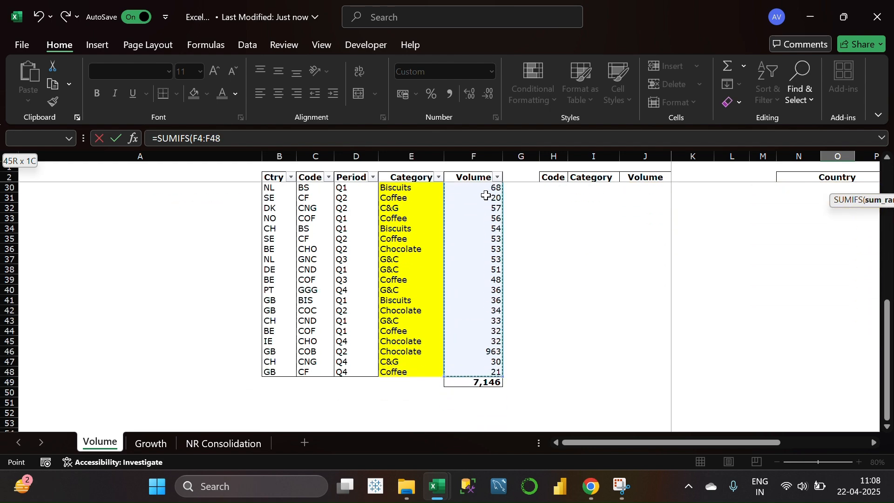
type(",")
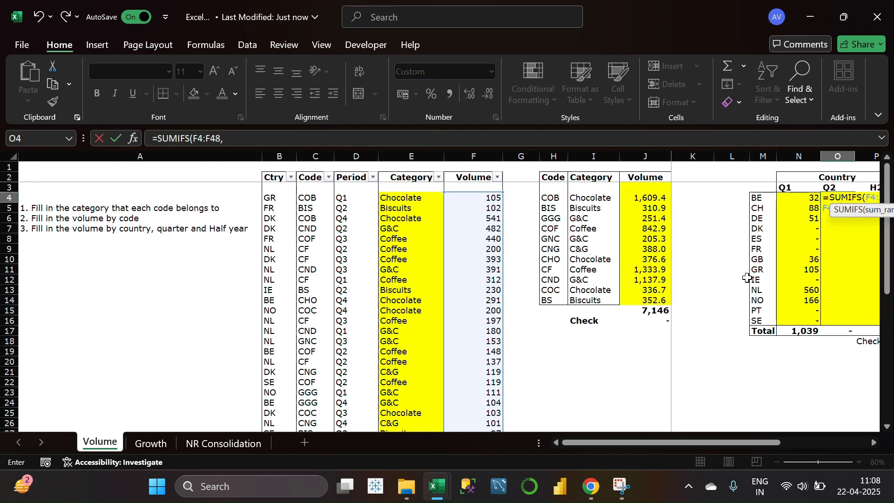
Complete the O4 formula as =SUMIFS(F4:F48,B4:B48,M4,D4:D48,"Q2")
mouse_move(275, 197)
left_mouse_down()
mouse_move(276, 229)
mouse_move(277, 196)
left_mouse_up()
type(",")
scroll(361, 226, "up", 9)
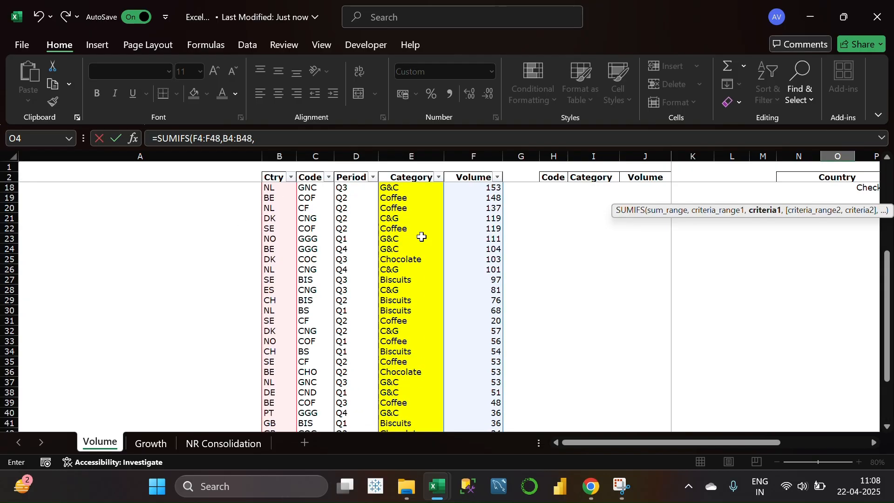
left_click(761, 198)
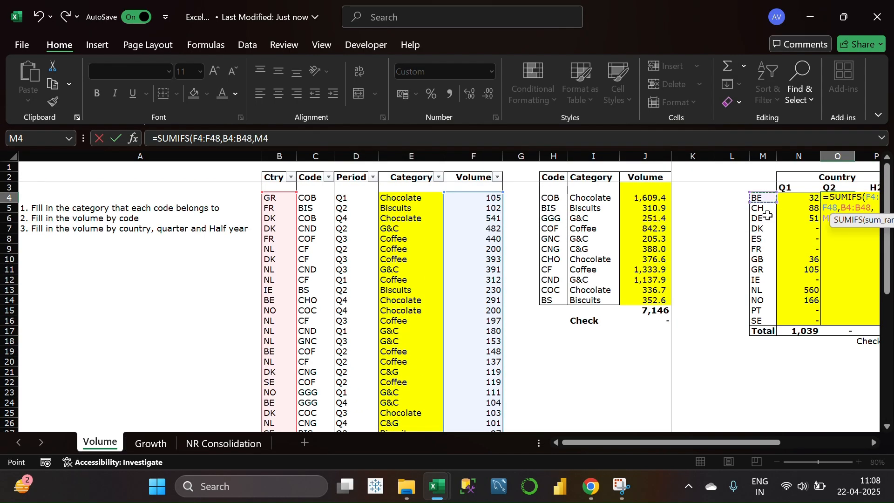
left_click_drag(729, 444, 829, 434)
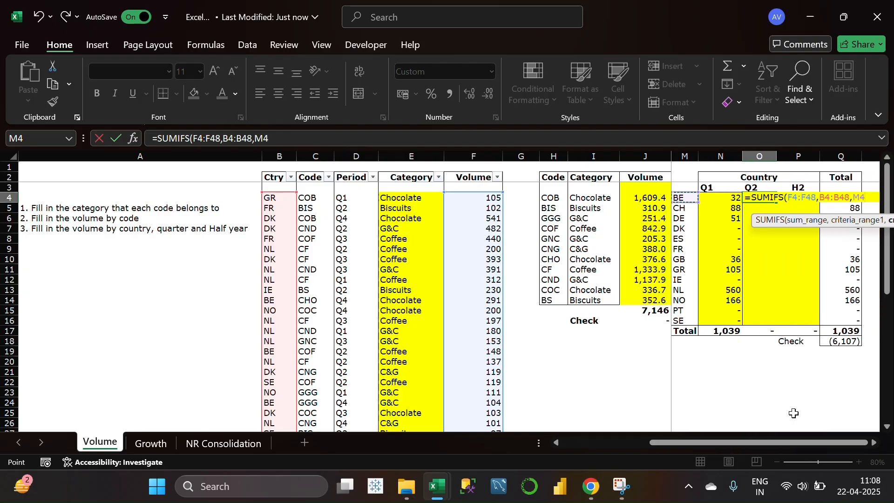
type(",")
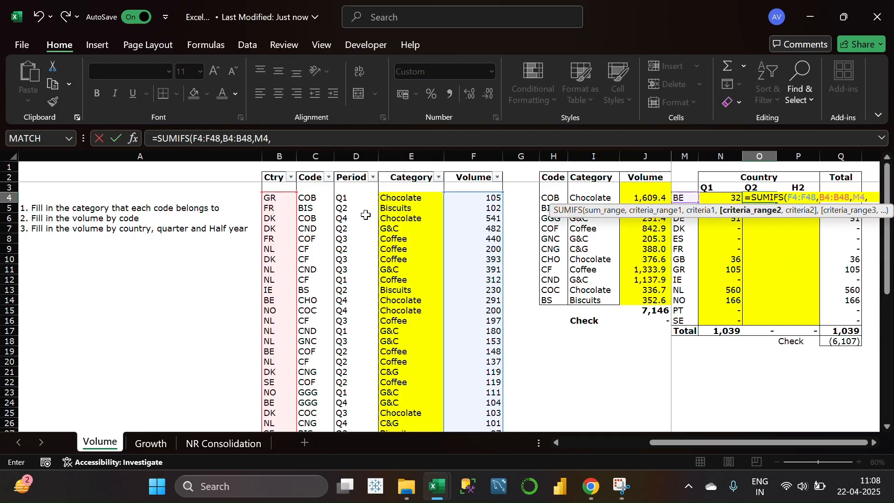
left_click_drag(358, 198, 359, 400)
type(",")
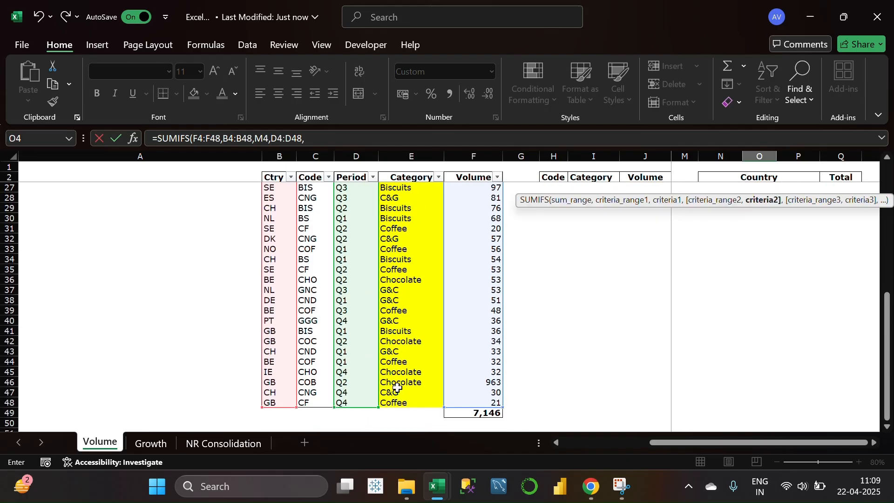
type("\"Q2")
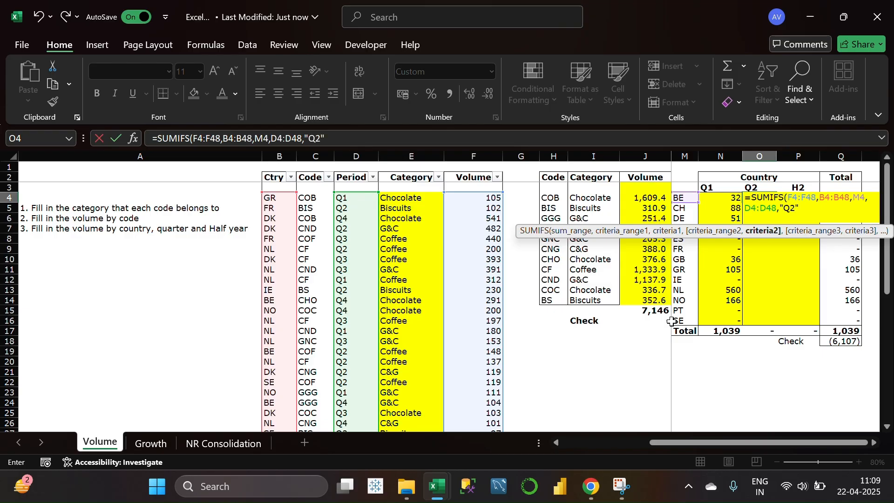
type("\")")
key("Return")
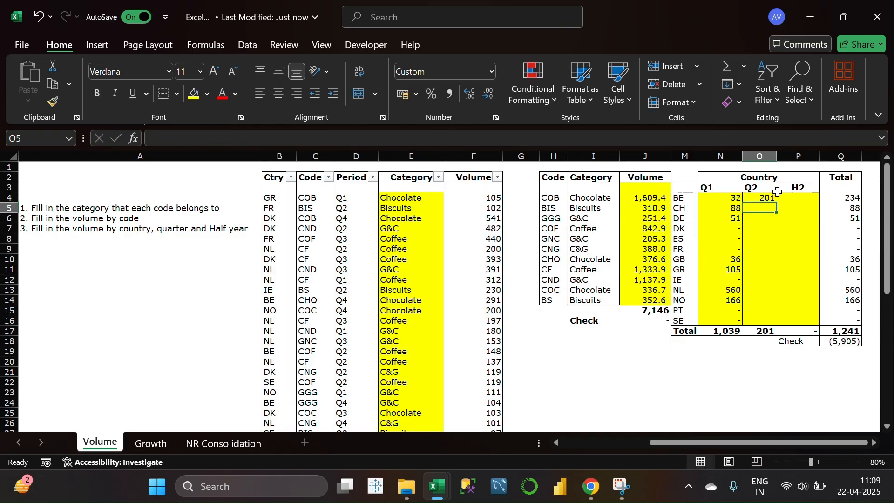
Make the volume, country and period ranges in O4 absolute, as $F$4:$F$48, $B$4:$B$48 and $D$4:$D$48
key("Up")
left_click(351, 139)
left_click_drag(222, 144, 192, 144)
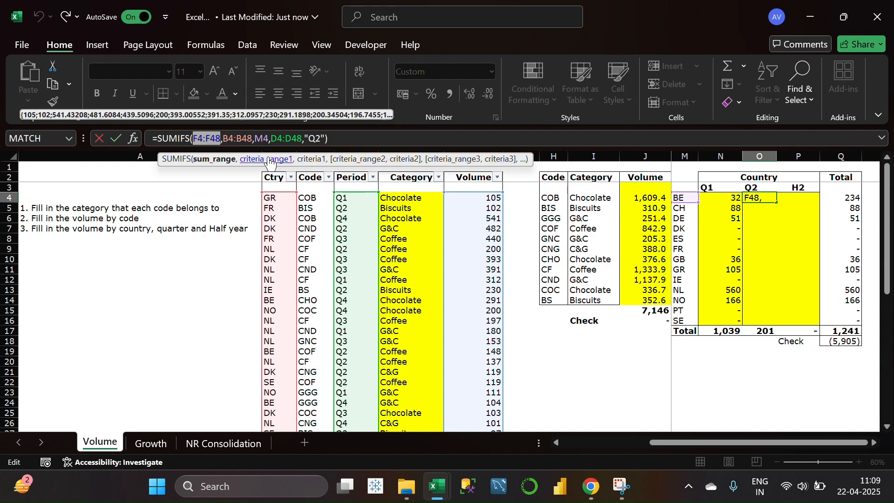
key("F4")
left_click_drag(273, 139, 246, 138)
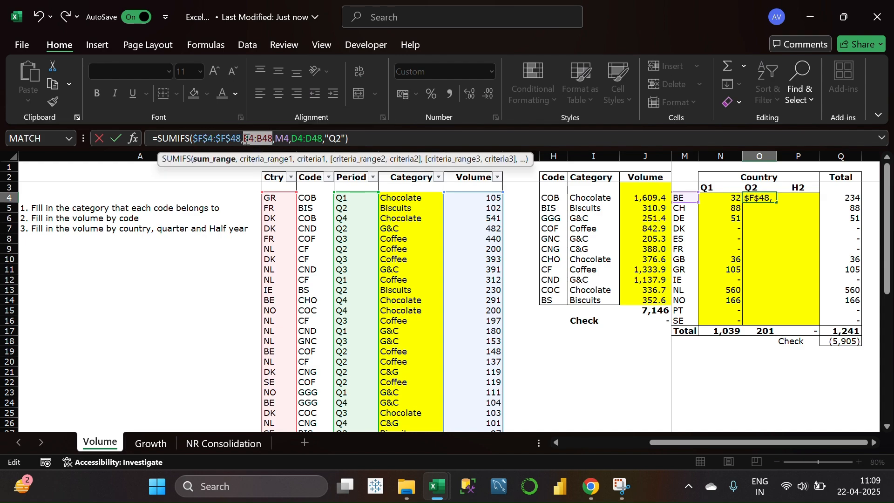
key("F4")
left_click_drag(343, 143, 312, 139)
key("F4")
left_click(413, 139)
key("Return")
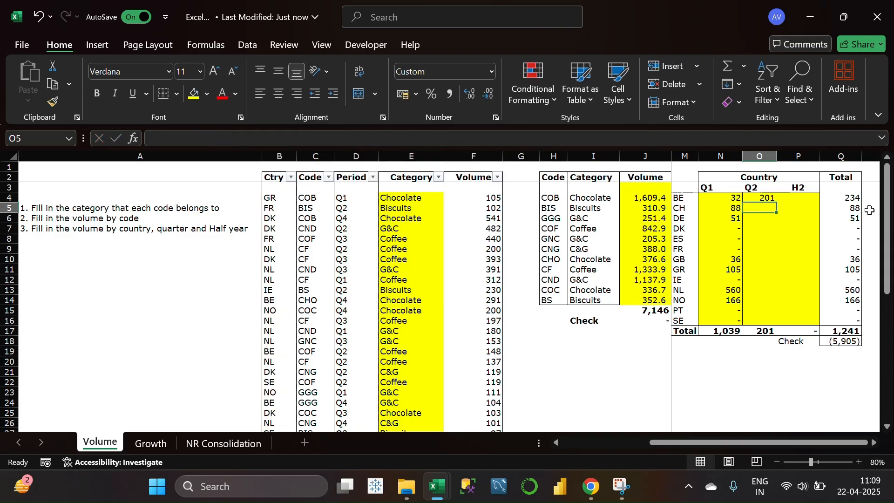
Fill the Q2 SUMIFS formula from O4 down to O16 for all remaining countries
left_click(763, 198)
left_click_drag(776, 202, 775, 325)
left_click(798, 387)
Start a SUMIFS formula in P4 for the first country's H2 volume, with F4:F48 as the sum range
left_click(787, 199)
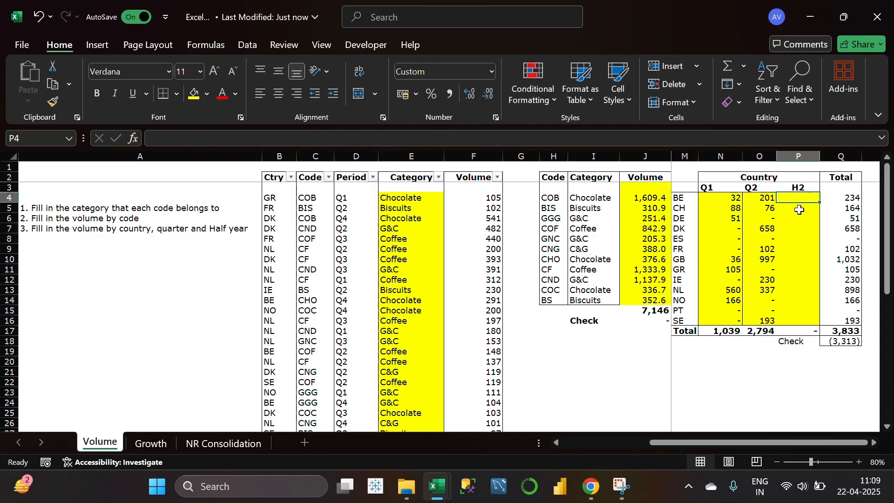
type("=")
left_click(197, 137)
type("sumif")
key("Down")
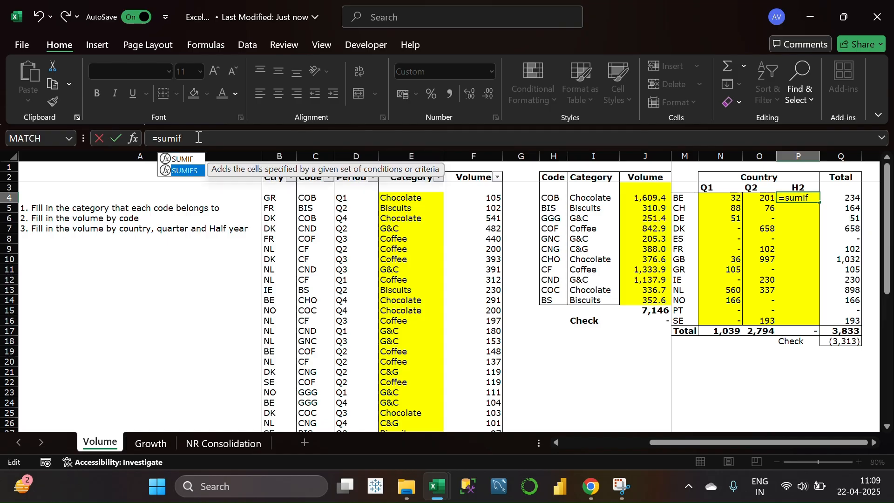
key("Tab")
mouse_move(467, 198)
left_mouse_down()
mouse_move(467, 354)
mouse_move(467, 197)
left_mouse_up()
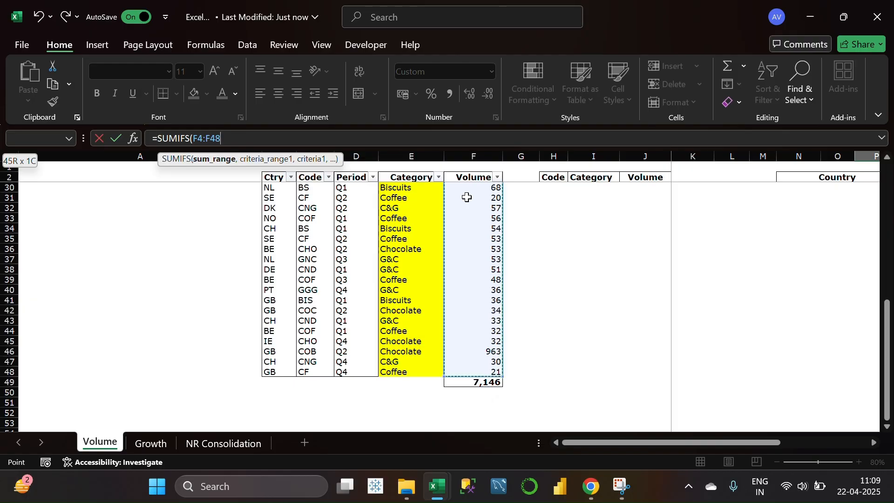
type(",")
Extend the P4 formula to =SUMIFS(F4:F48,B4:B48,M4,D4:D48,"Q3")
scroll(467, 197, "up", 9)
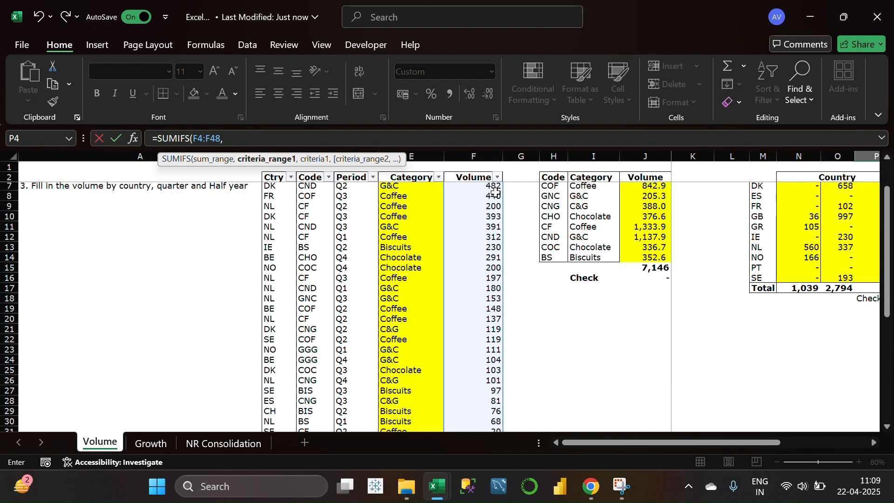
left_click(273, 199)
left_click_drag(274, 199, 277, 397)
type(",")
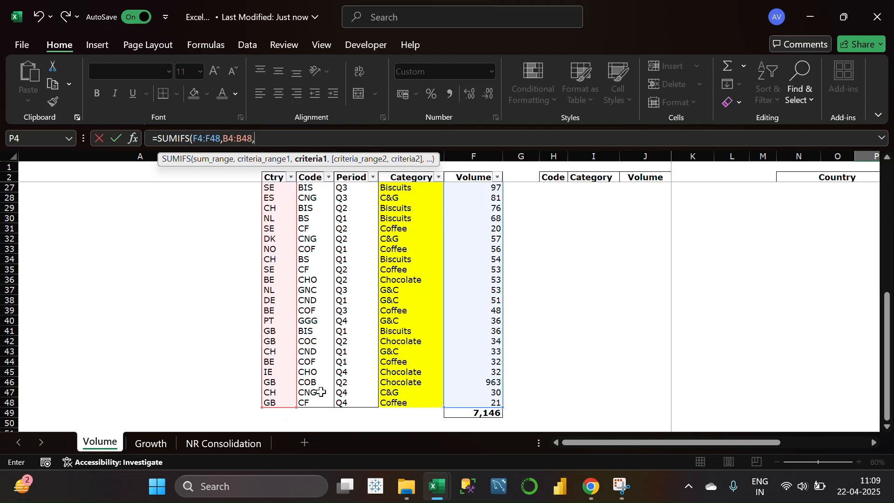
scroll(318, 393, "up", 9)
left_click(757, 198)
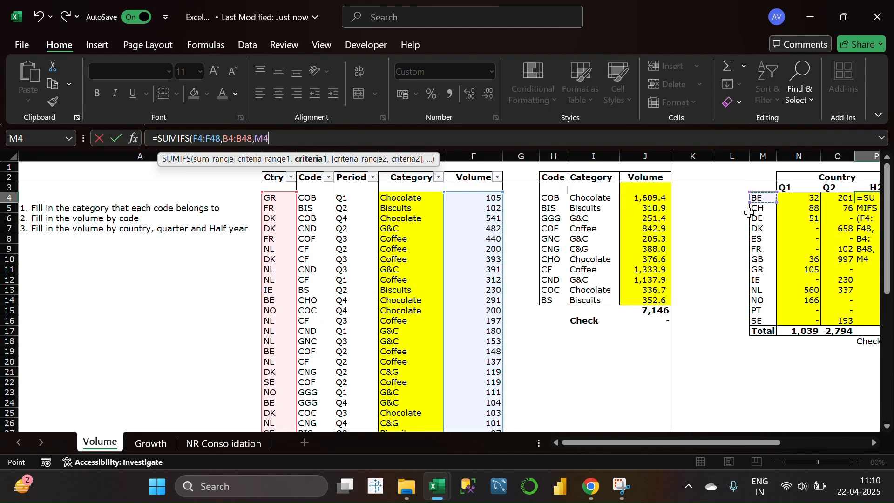
type(",")
left_click_drag(356, 199, 346, 450)
type(",")
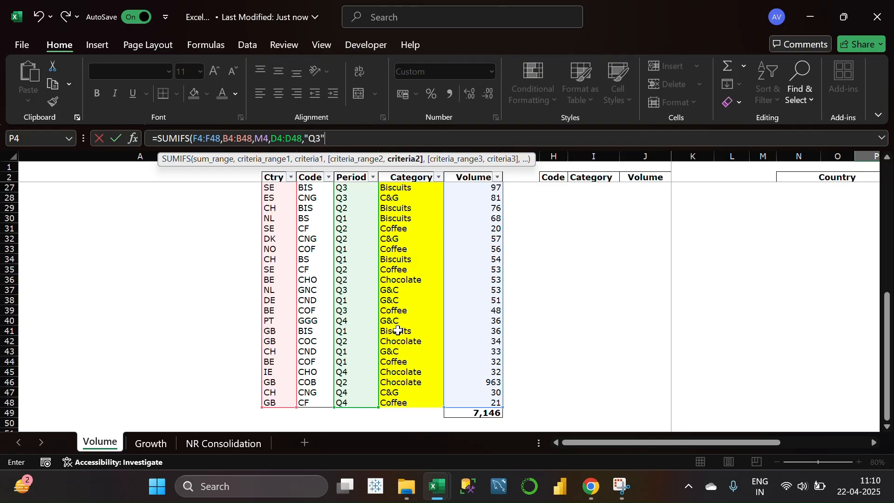
type("\"Q3\")")
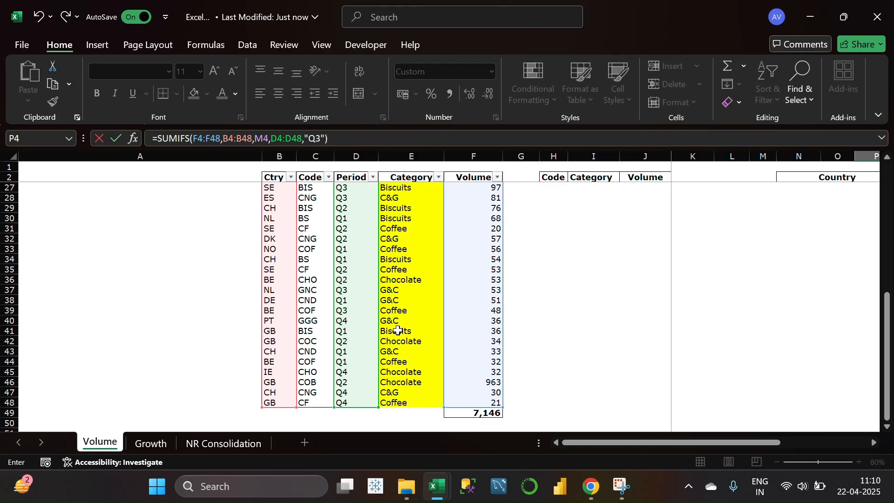
Make the three ranges in the P4 formula absolute, as $F$4:$F$48, $B$4:$B$48 and $D$4:$D$48
left_click_drag(220, 139, 194, 138)
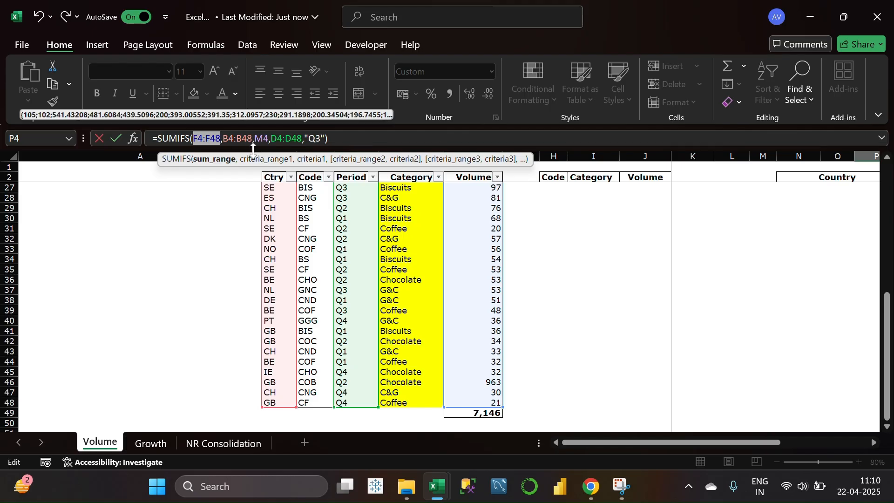
key("F4")
left_click_drag(273, 139, 247, 142)
key("F4")
left_click_drag(344, 139, 311, 139)
key("F4")
Add a copy of the SUMIFS to the P4 formula with "Q4" as its period, and enter the combined formula
left_click(408, 137)
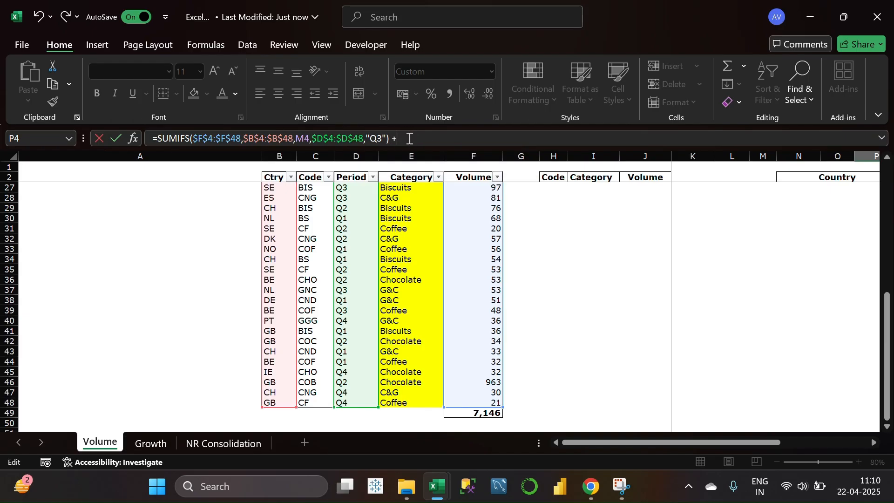
left_click_drag(390, 140, 165, 147)
key("ctrl+c")
left_click(407, 137)
key("ctrl+v")
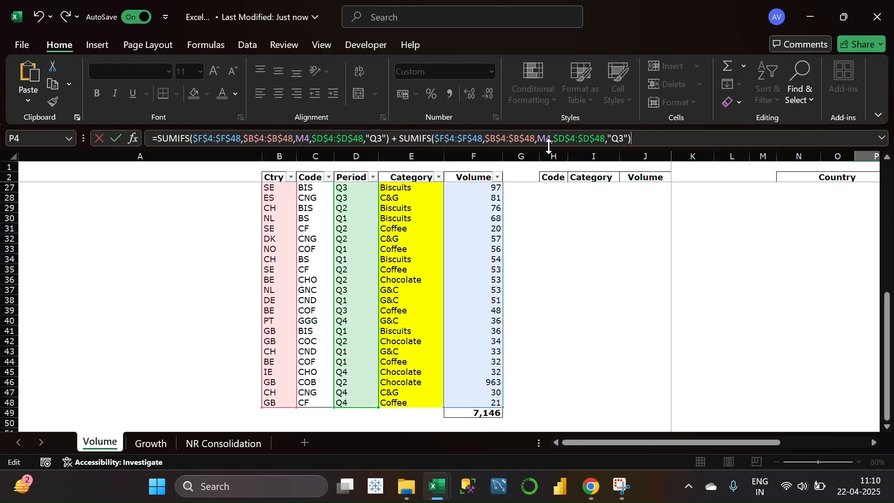
left_click_drag(624, 138, 612, 140)
key("BackSpace")
type("Q4")
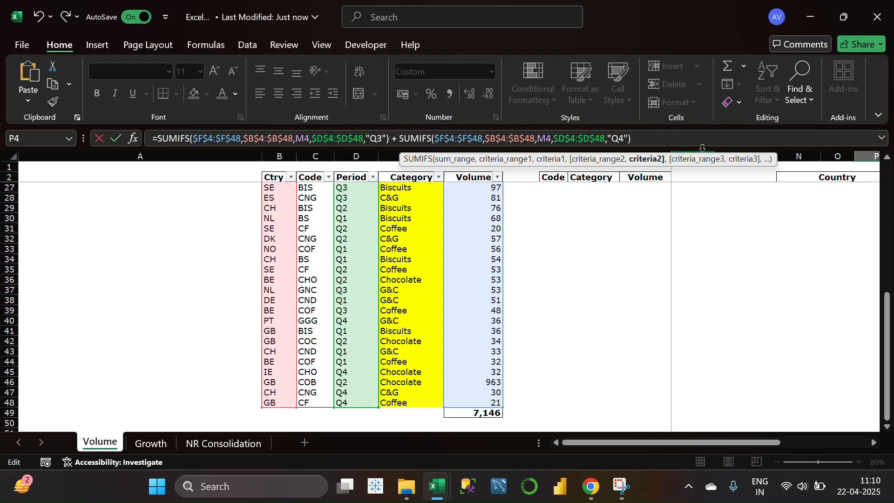
left_click(678, 142)
key("ctrl+Return")
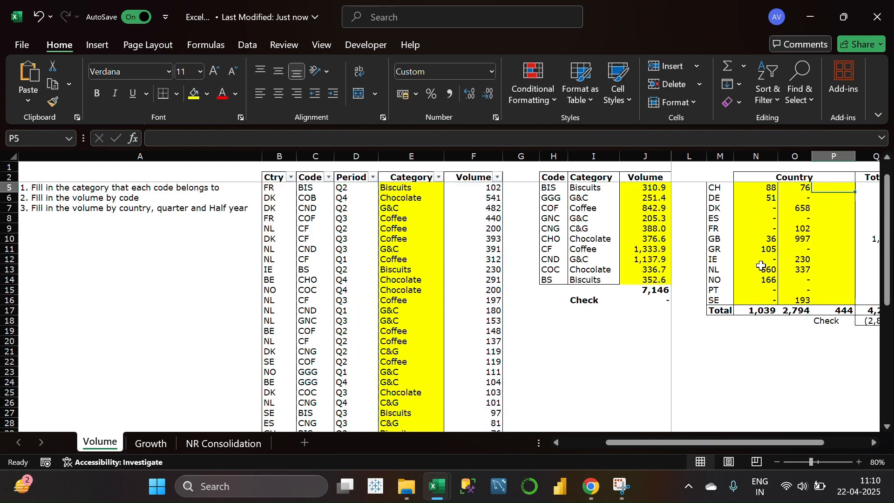
Fill the H2 formula from P4 down to P16 for all remaining countries
left_click_drag(855, 203, 854, 321)
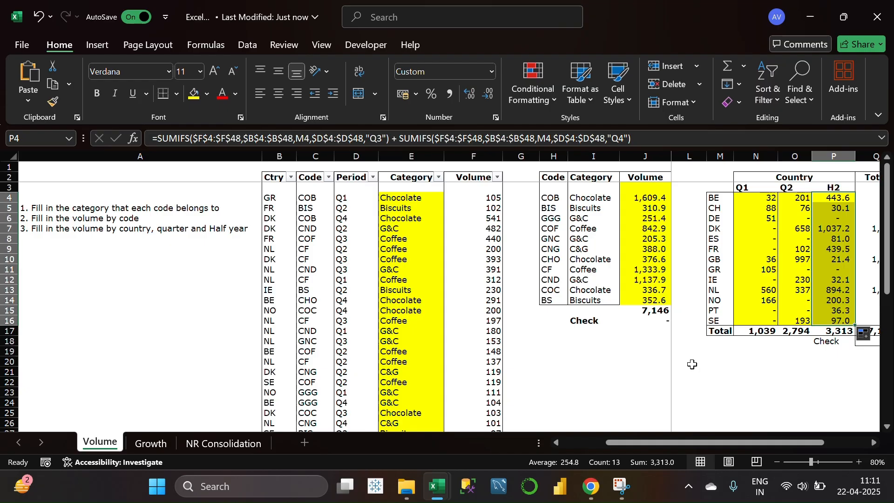
left_click(737, 406)
left_click_drag(685, 443, 742, 441)
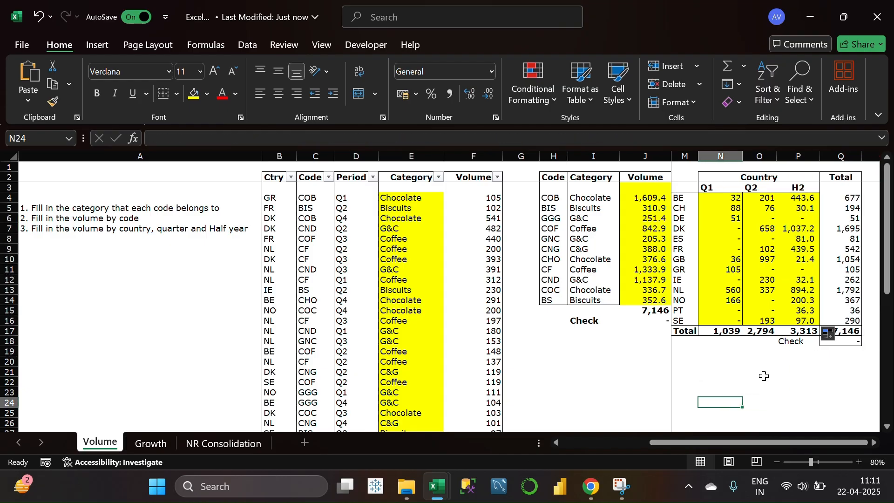
left_click(721, 383)
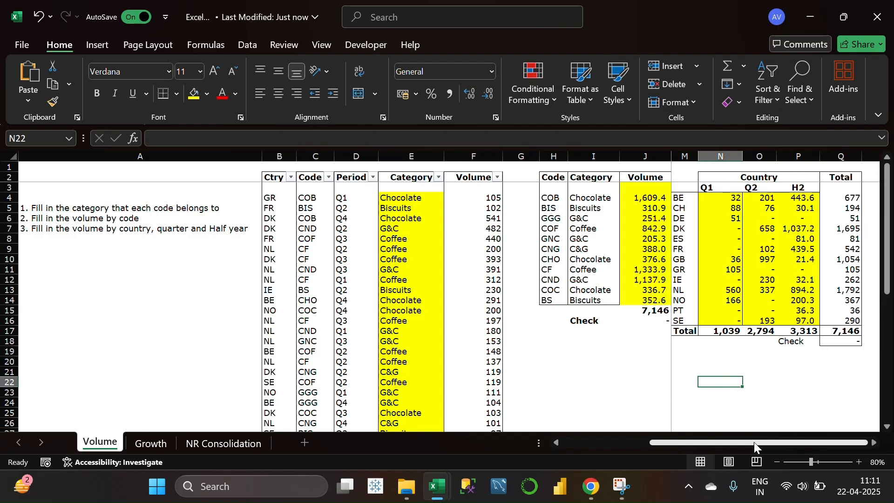
scroll(547, 368, "down", 12)
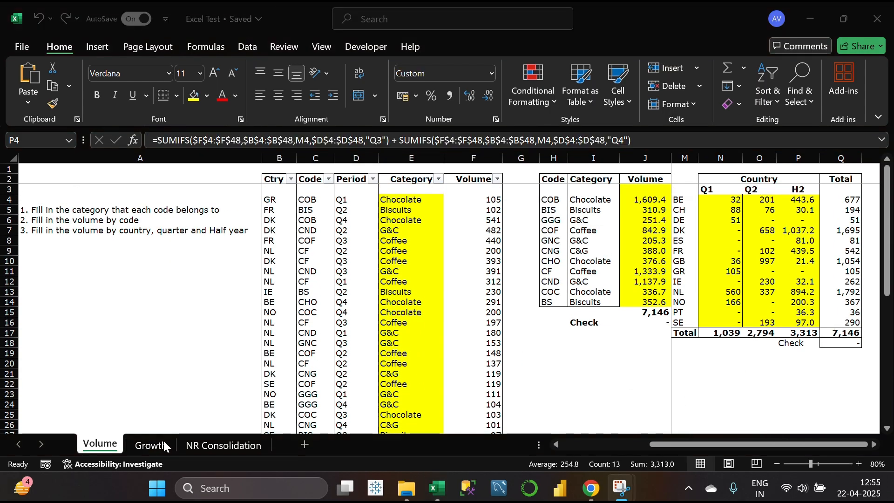
Open the Growth sheet and read growth conditions a) to d) below the table
left_click(154, 444)
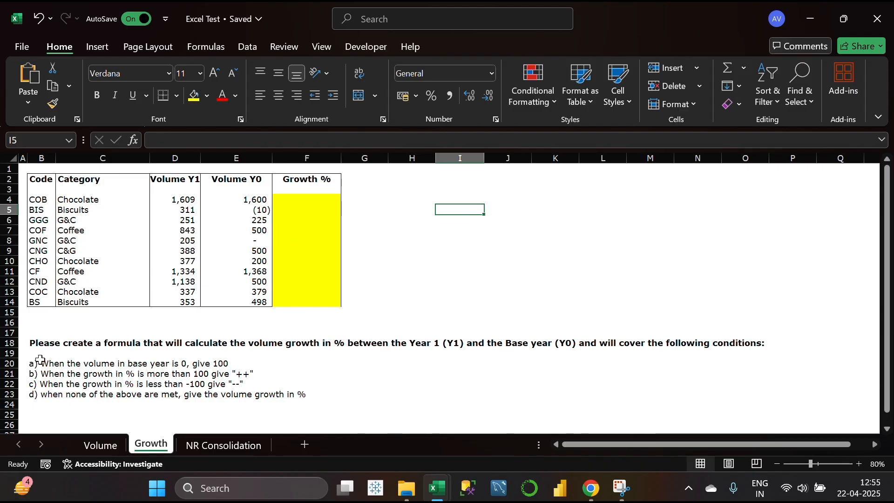
left_click(142, 373)
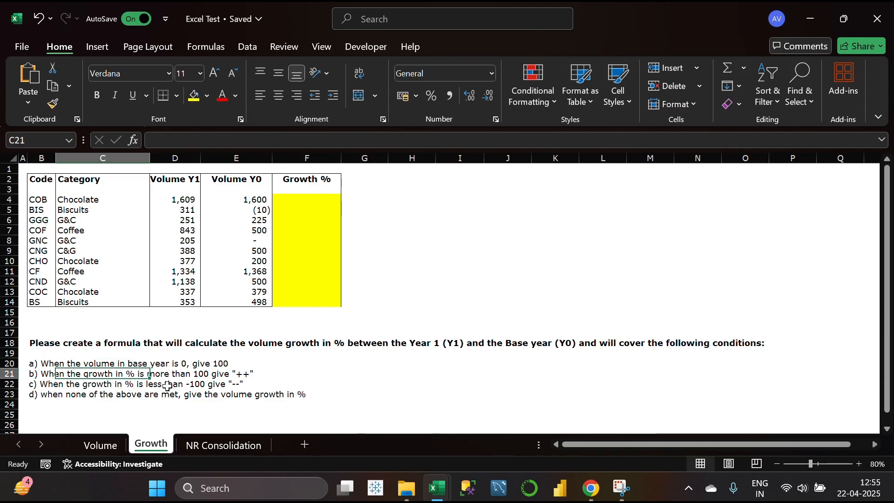
left_click(233, 376)
left_click(232, 395)
left_click(368, 373)
Start the F4 growth formula as =IF(E4=0,"100%",IF( to cover a base-year volume of zero
left_click(314, 201)
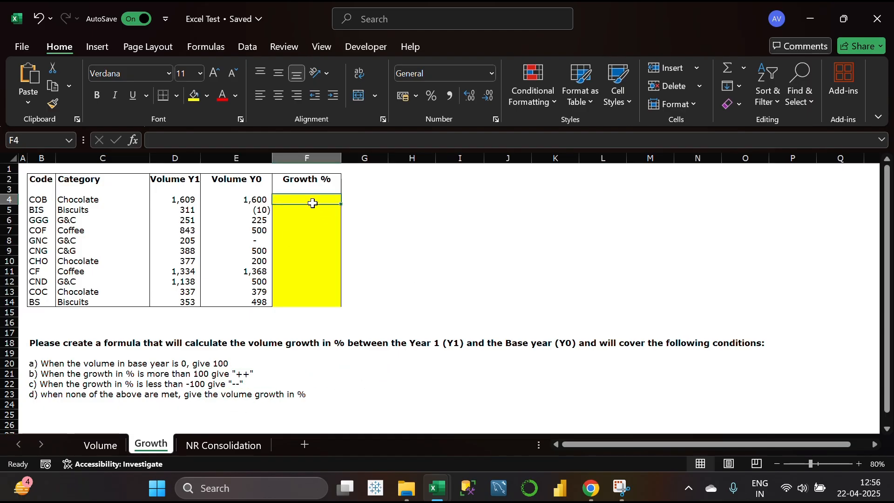
type("=IF(")
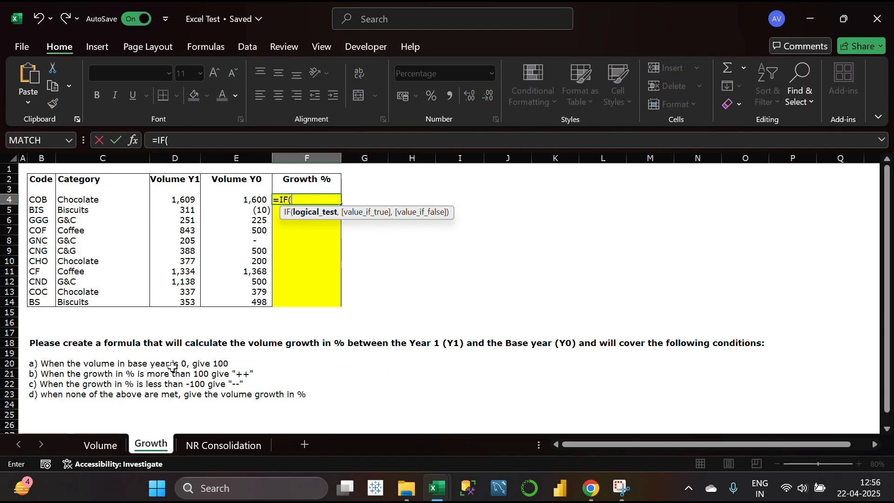
left_click(240, 199)
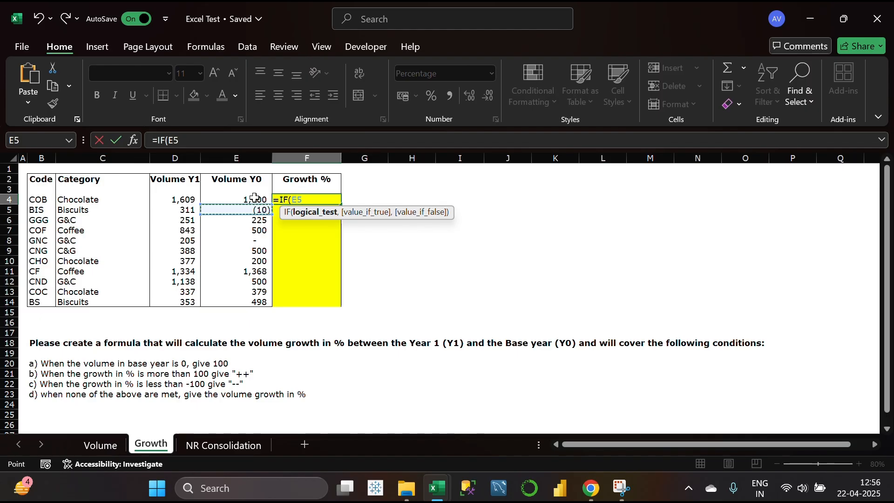
type("=0")
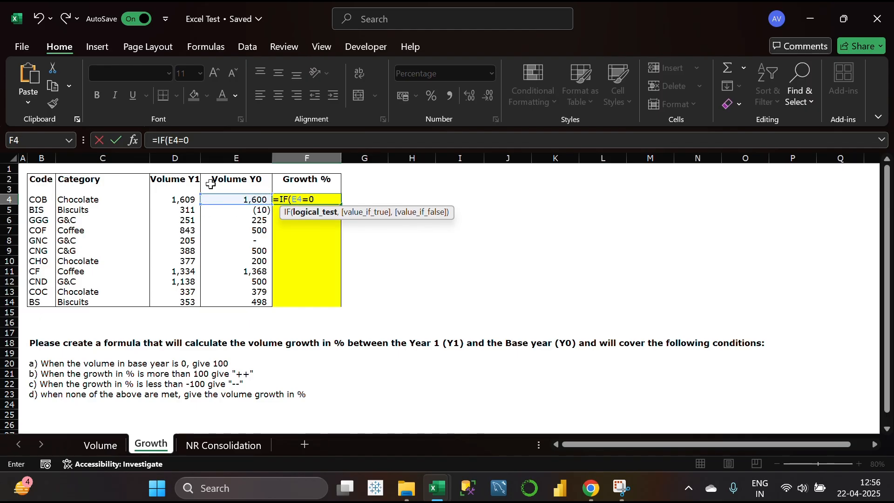
type(",\"100")
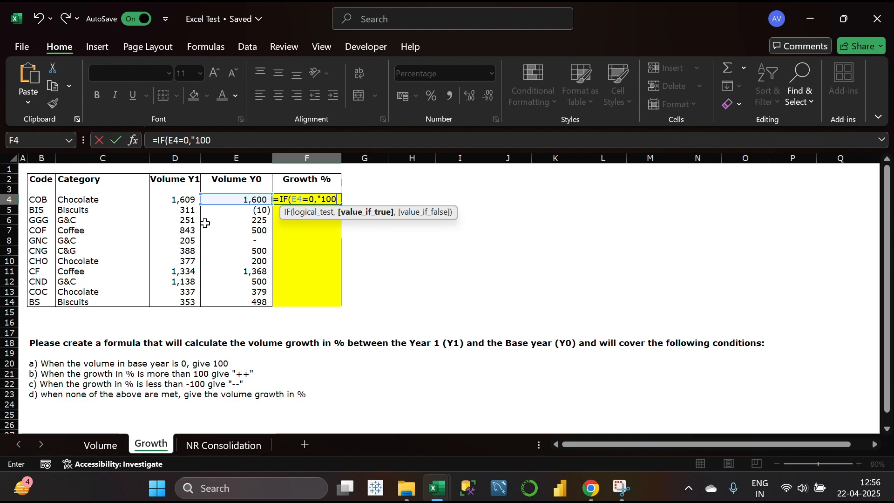
type("%\",IF(")
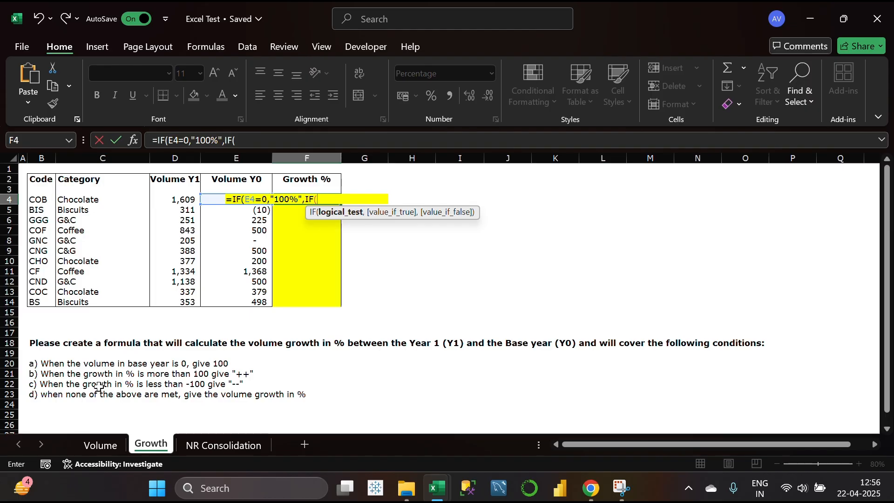
Complete the second IF in F4 with the test (D4-E4)/E4>1 and "++" as its true result
left_click(183, 199)
type("-")
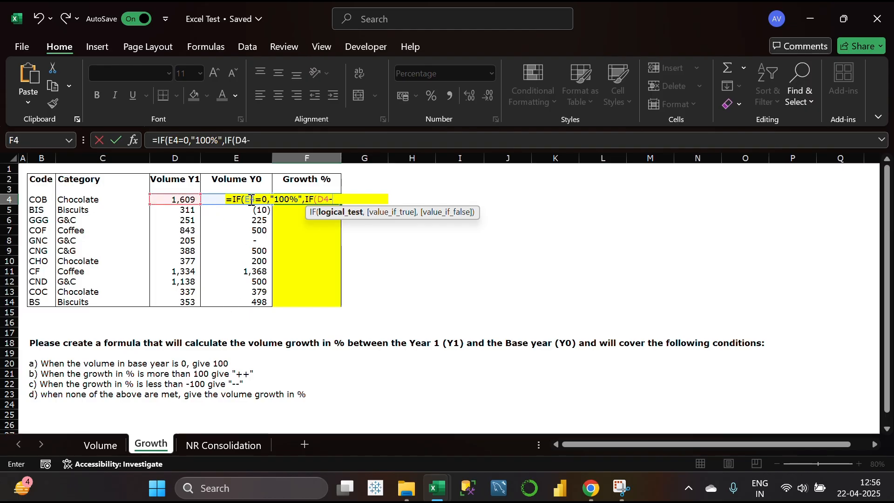
left_click(241, 186)
key("Down")
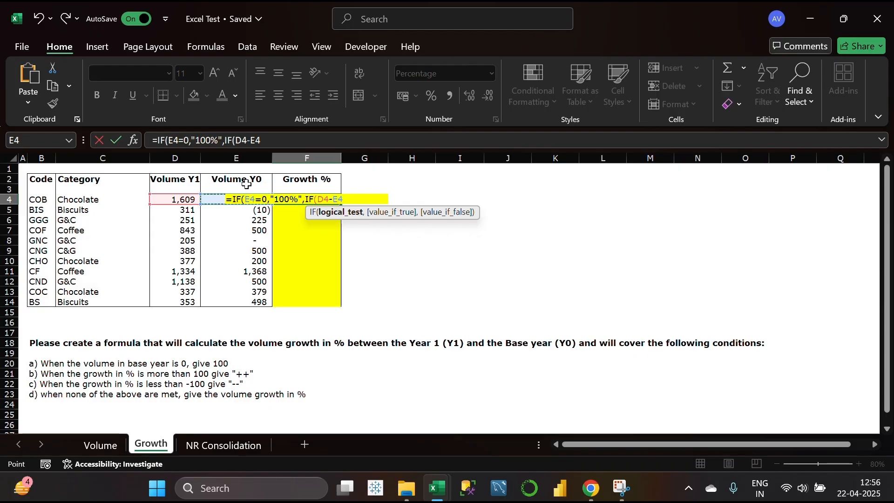
left_click(288, 143)
type(")")
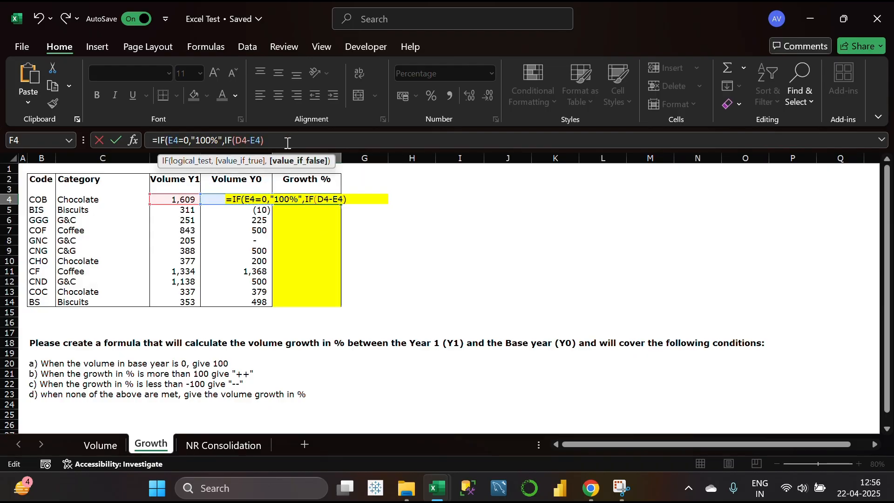
type("(")
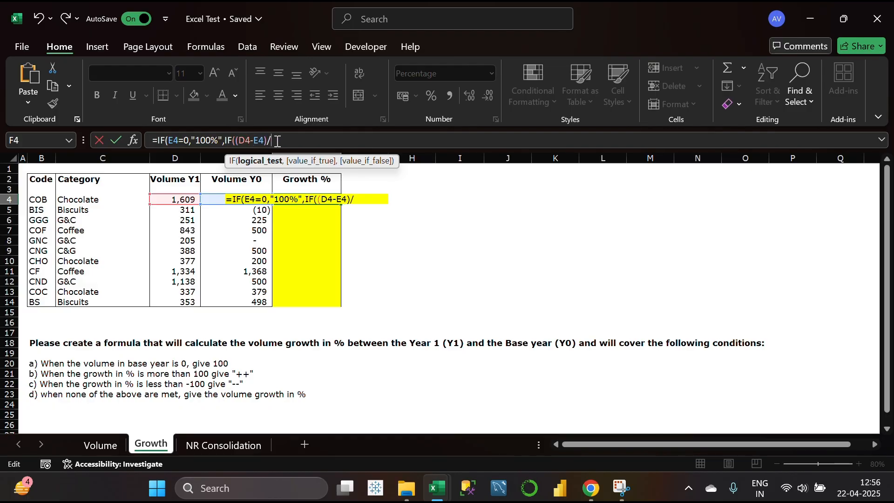
left_click(238, 200)
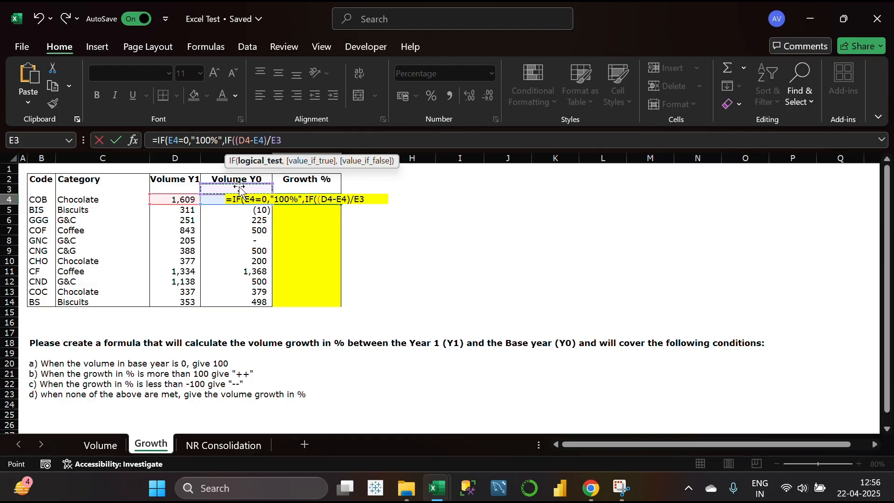
left_click(281, 142)
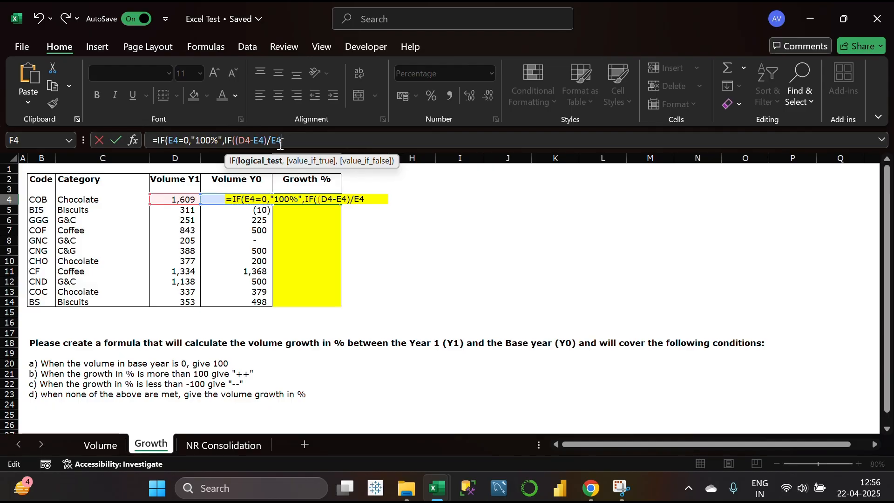
type(">1,\"")
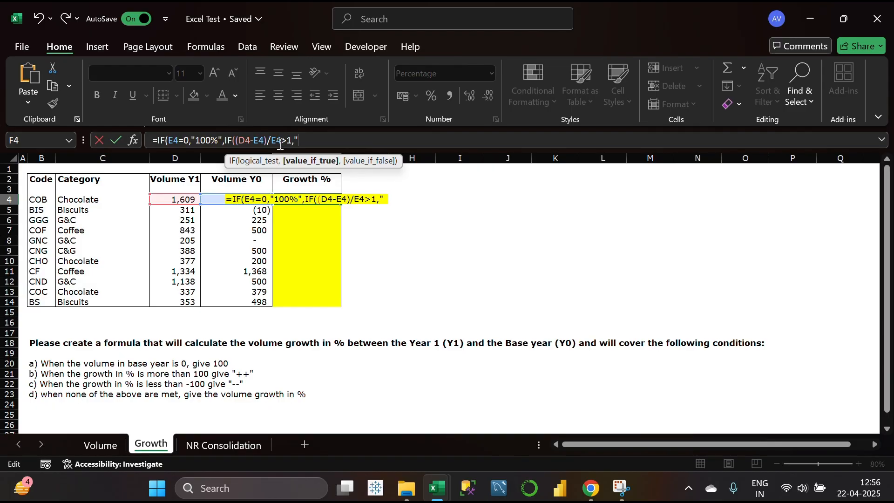
type("++\"")
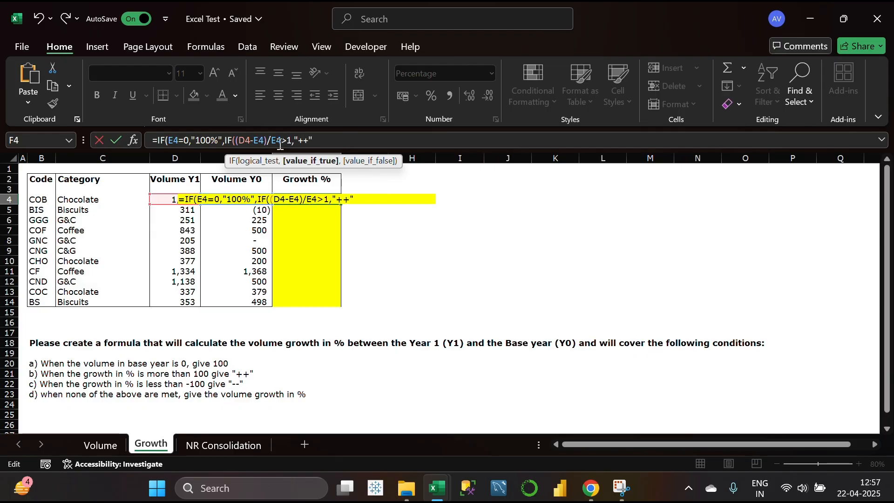
type(",")
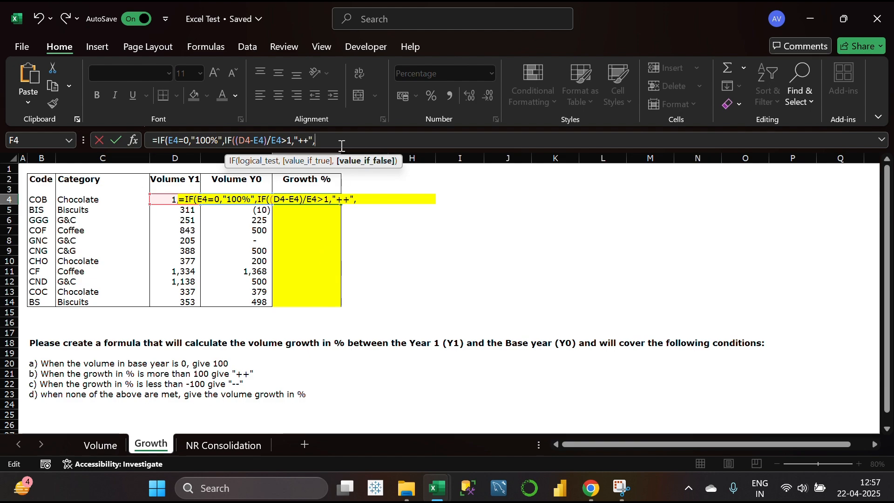
Add a third nested IF to the F4 formula, beginning its test with (D4-E4)
type("IF((")
left_click(182, 192)
type("-")
left_click(235, 192)
type(")")
left_click(410, 138)
key("Return")
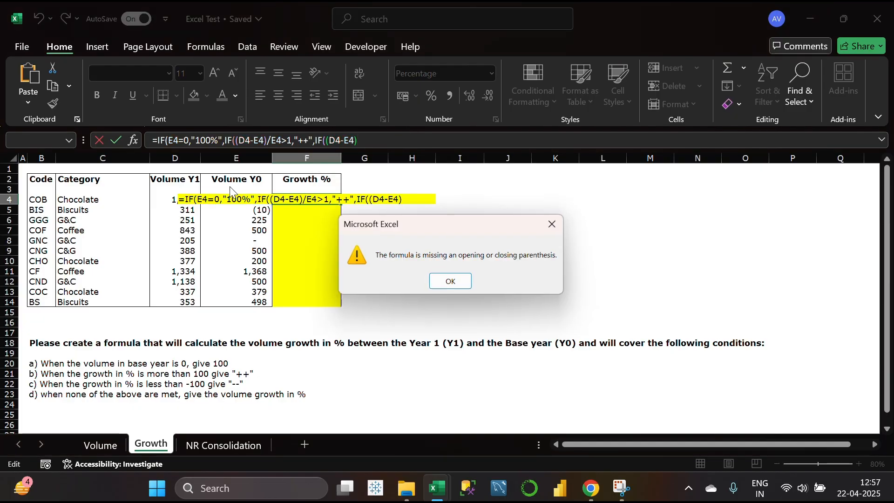
left_click(555, 224)
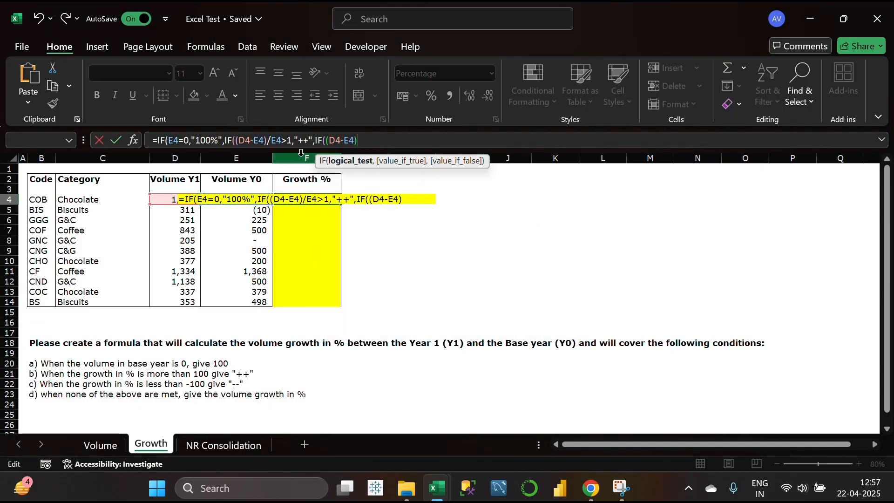
key("Return")
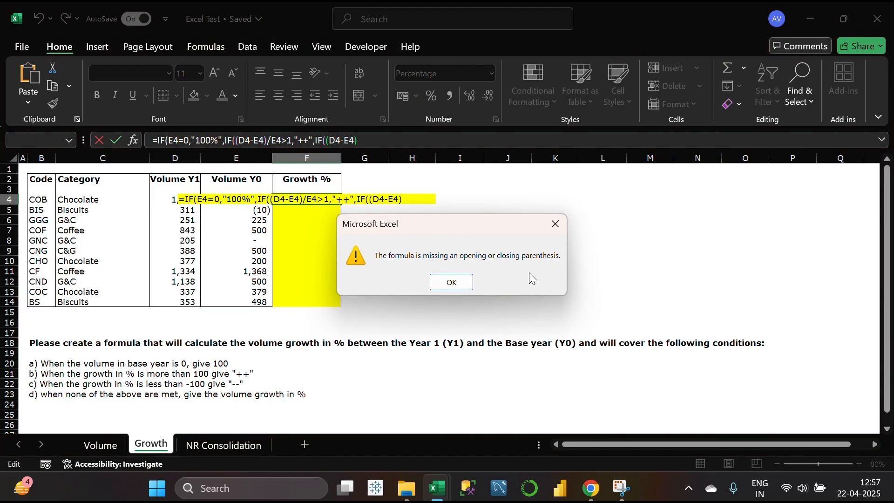
left_click(459, 282)
Complete the third IF's test as (D4-E4)/E4<-1 with "--" as its true result, and open a parenthesis for its false result
left_click(376, 143)
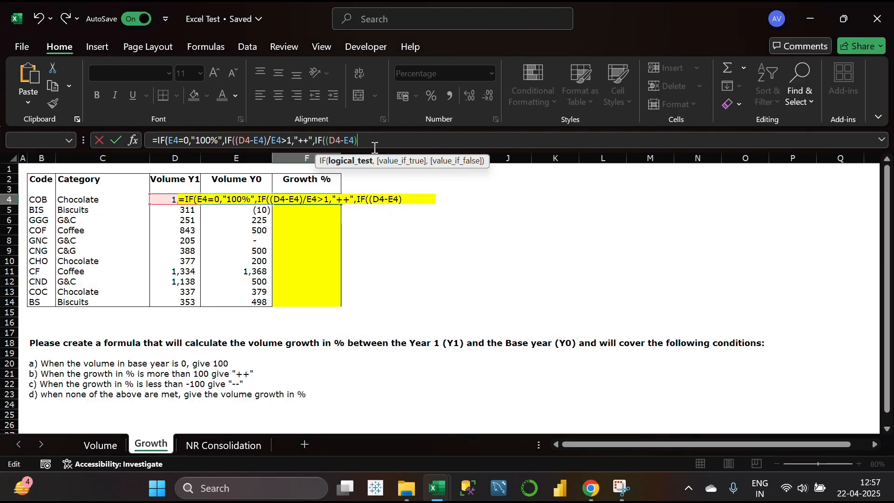
type("/")
left_click(238, 189)
key("Down")
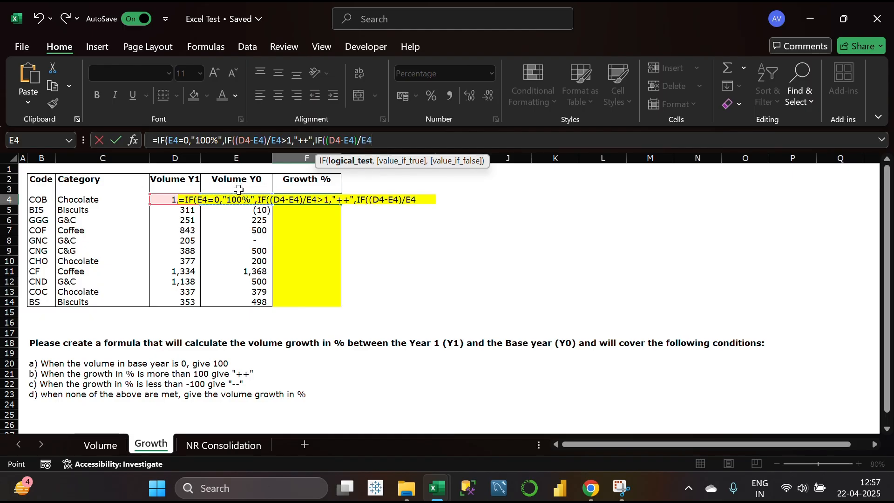
left_click(388, 142)
type("<-1,")
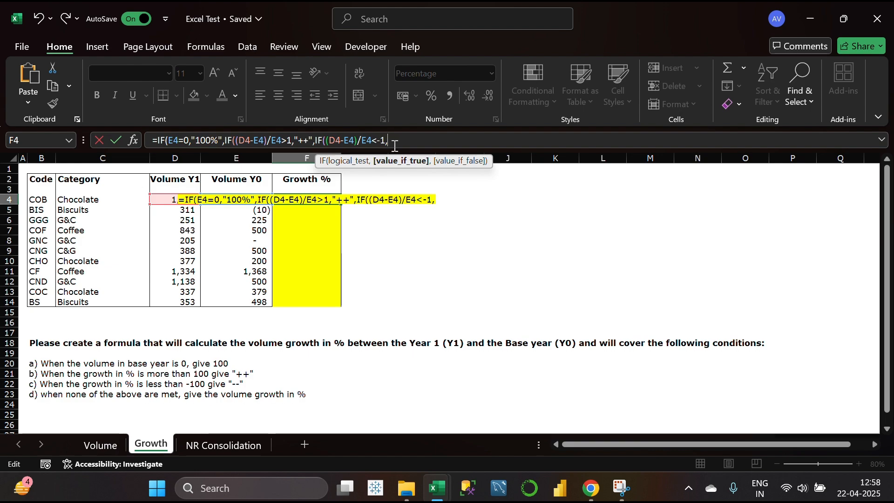
type("\"--\",(")
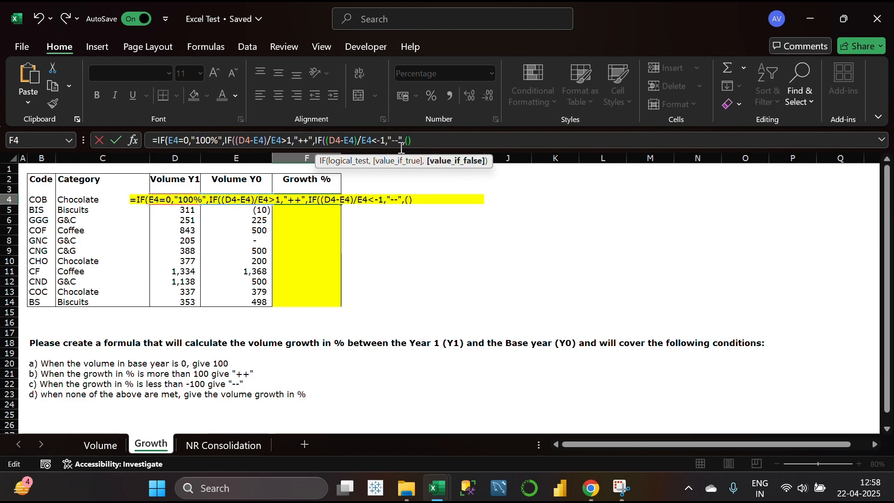
Make (D4-E4)/E4 the final false result in F4, close all nested IFs and enter the formula
left_click(182, 188)
key("Down")
type("-")
left_click(248, 191)
key("Down")
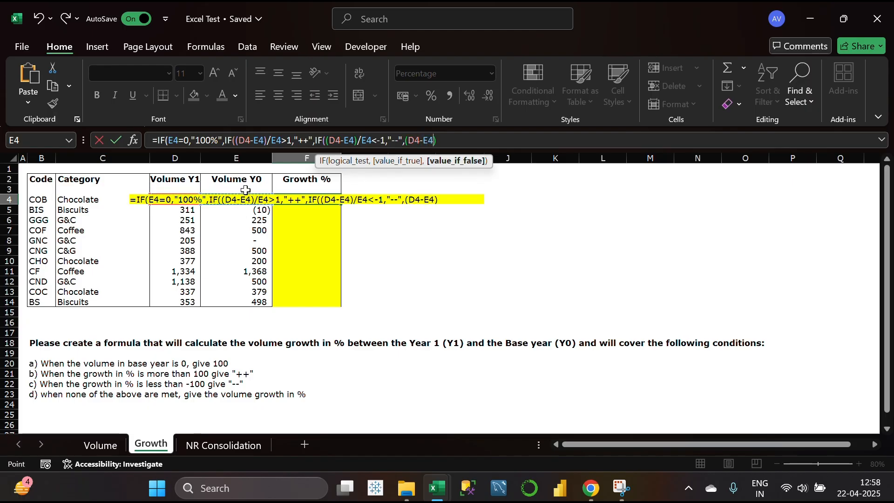
type("/")
left_click(252, 187)
key("Down")
left_click(469, 135)
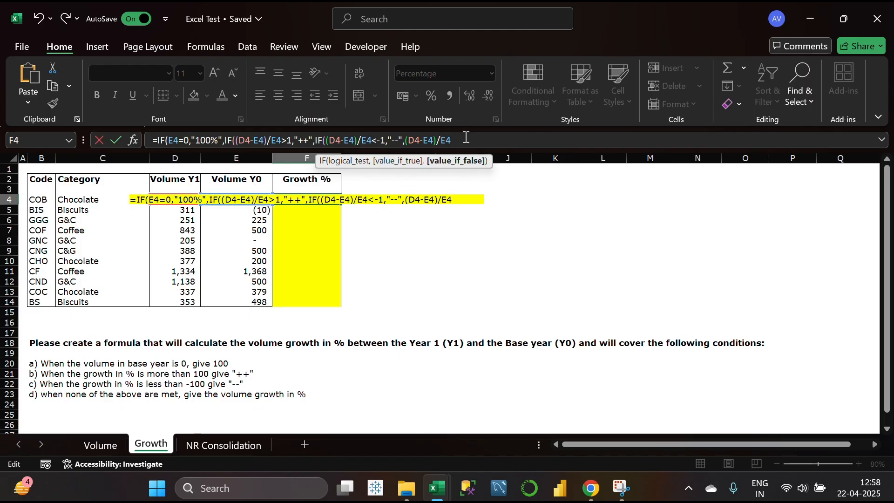
type(")))")
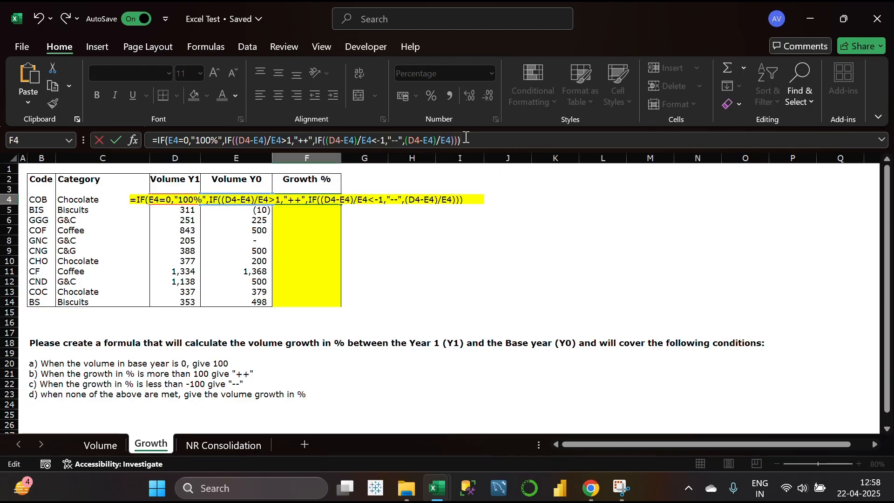
key("Return")
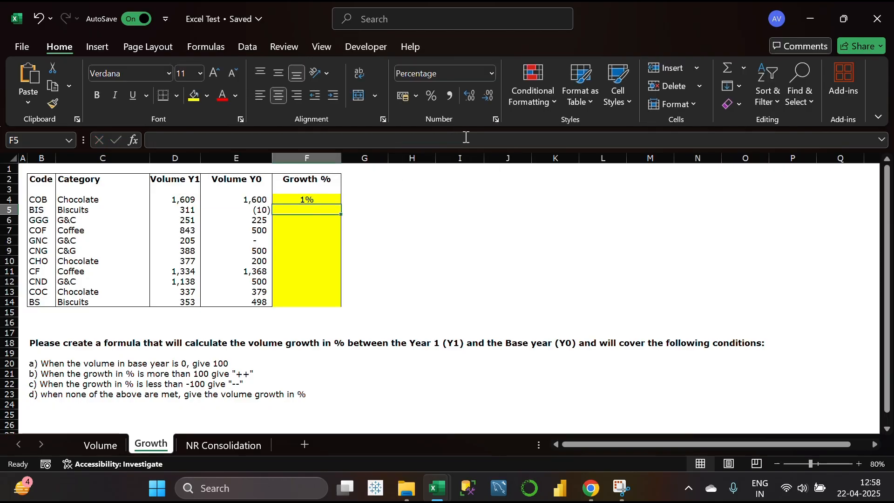
Fill the growth formula from F4 down to F14 and check the formula in F4
left_click(328, 199)
left_click_drag(342, 206, 350, 304)
left_click(388, 246)
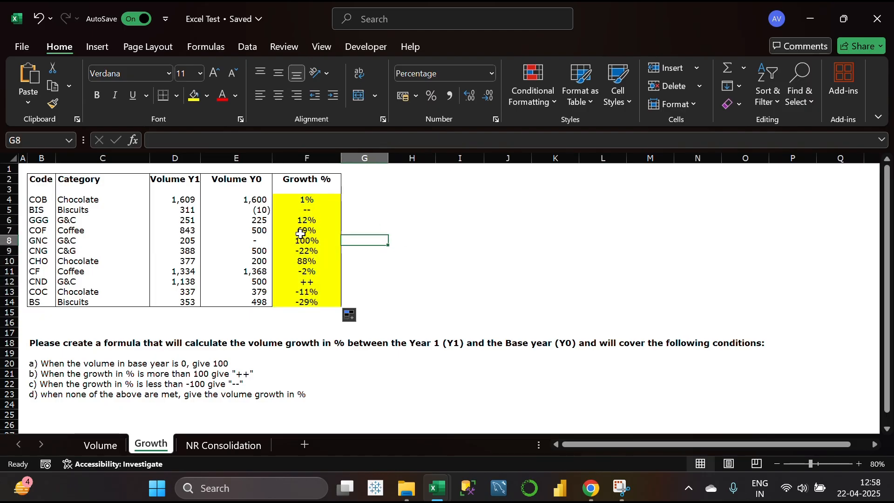
left_click(315, 200)
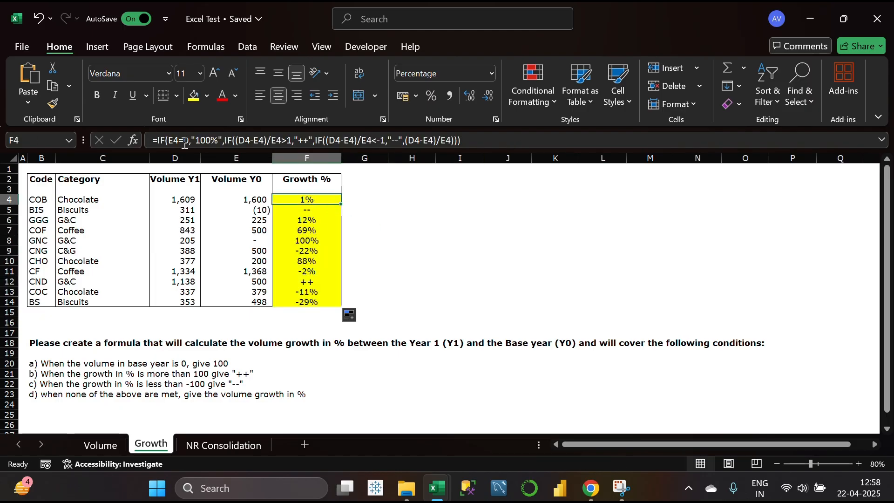
left_click(554, 250)
Open the NR Consolidation sheet and examine its task text, local-currency revenues, exchange rates and Total USD section
left_click(235, 451)
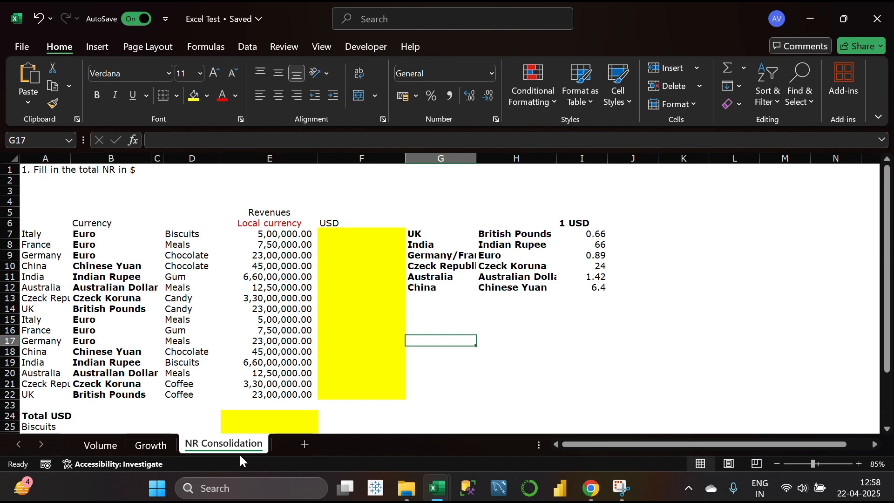
left_click(538, 381)
scroll(564, 315, "down", 1)
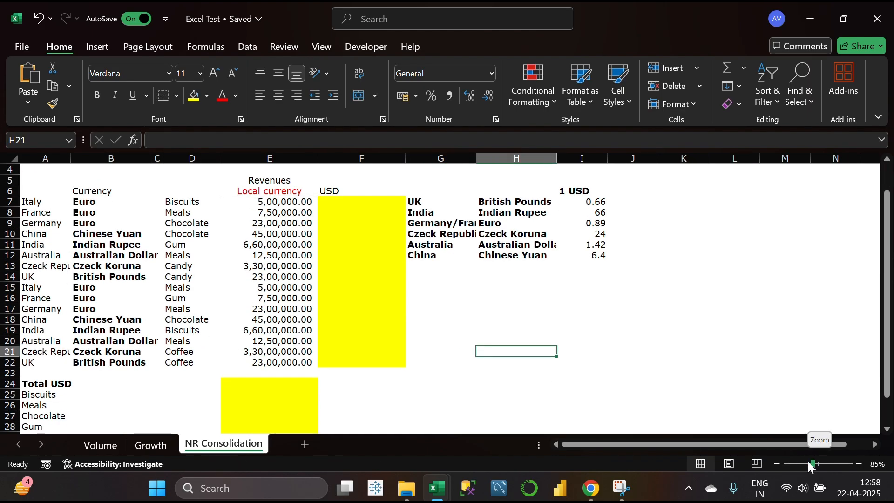
left_click_drag(813, 463, 809, 463)
scroll(629, 402, "up", 1)
scroll(601, 399, "down", 1)
scroll(599, 399, "up", 1)
left_click(43, 169)
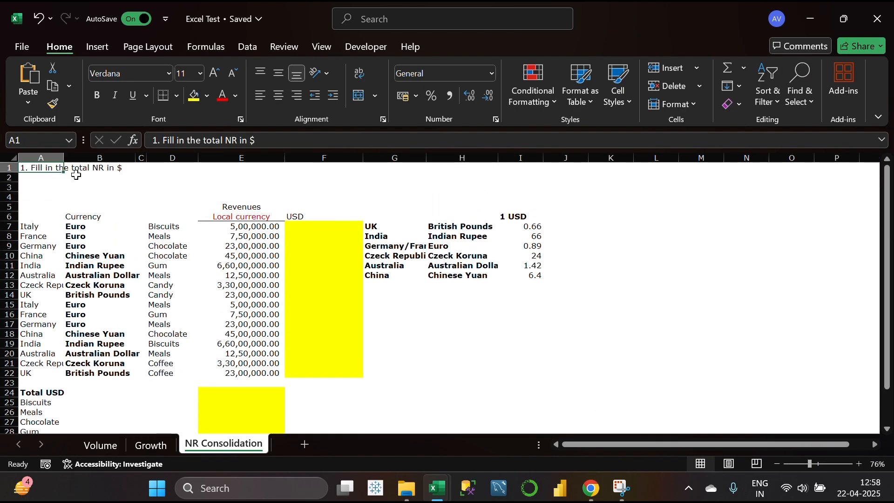
left_click(103, 185)
left_click_drag(123, 175, 22, 166)
left_click(203, 185)
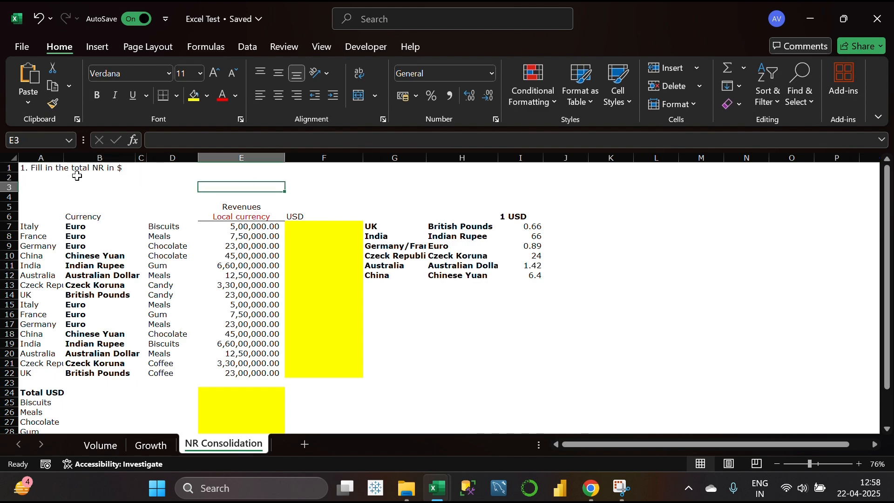
scroll(163, 356, "down", 2)
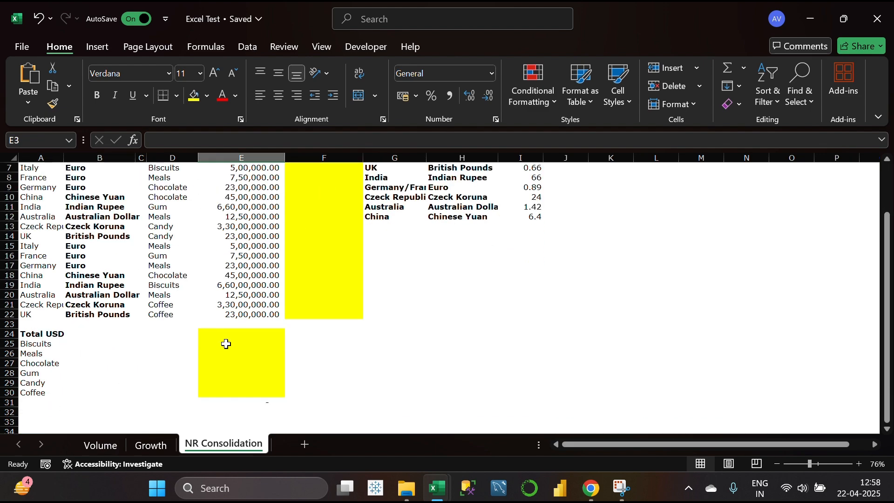
Enter a formula in F7 that divides the local-currency revenue in E7 by the exchange rate in I8
scroll(217, 348, "up", 2)
left_click_drag(235, 227, 232, 372)
left_click(526, 227)
left_click(503, 293)
left_click(538, 225)
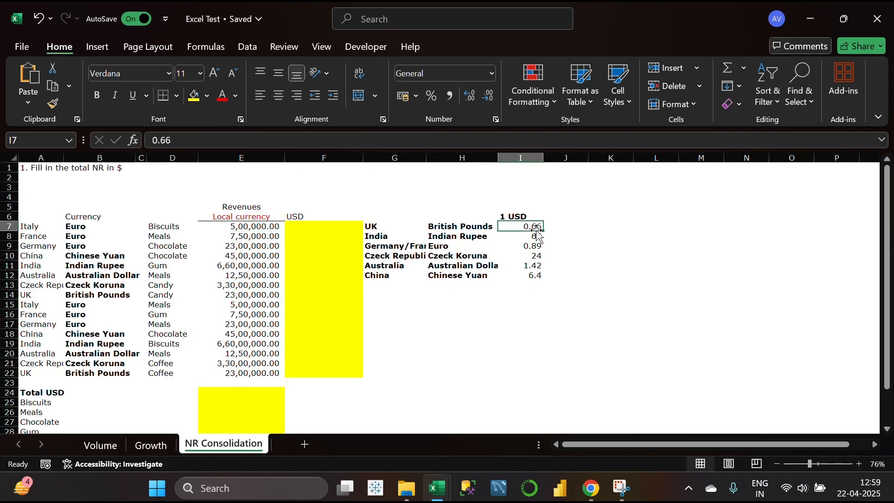
left_click(817, 462)
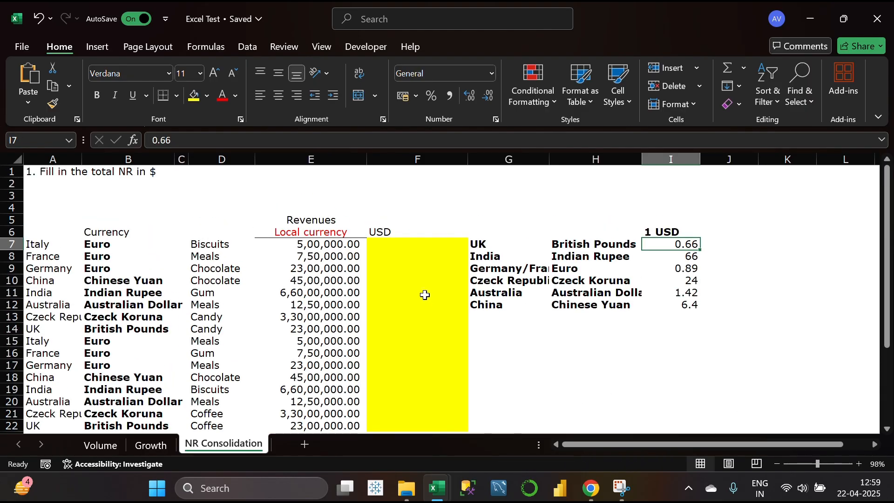
left_click(429, 247)
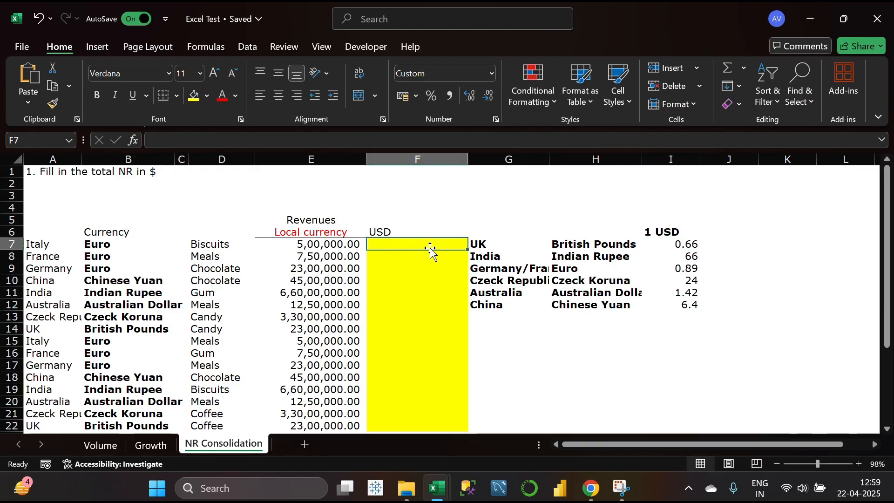
type("=")
left_click(317, 240)
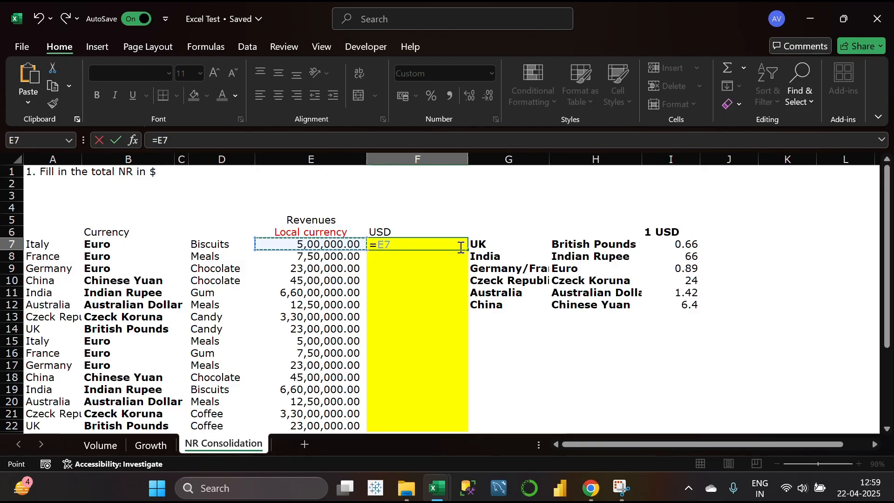
type("/")
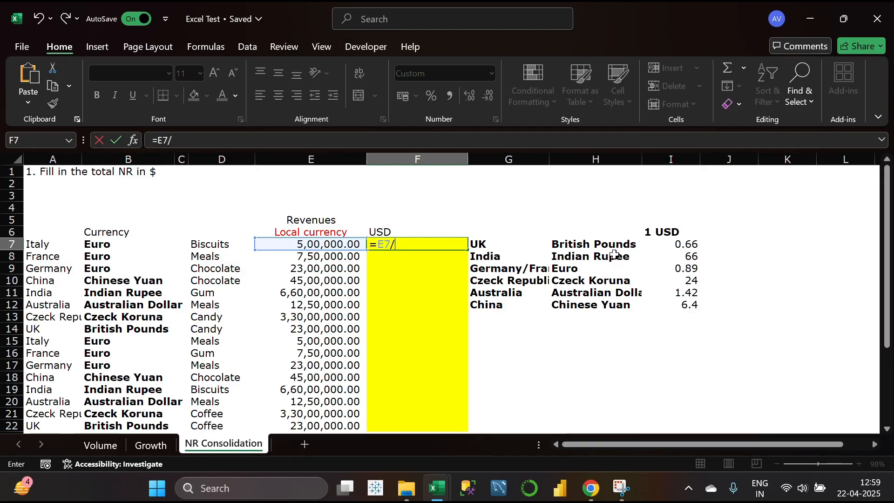
left_click(680, 255)
key("Return")
key("Up")
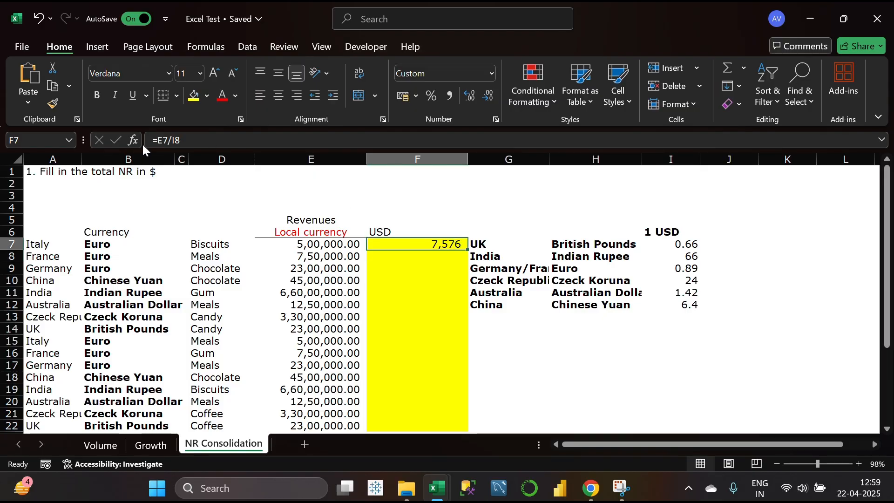
Make the exchange-rate reference in F7's formula absolute so that it reads =E7/$I$8
left_click(185, 140)
key("F4")
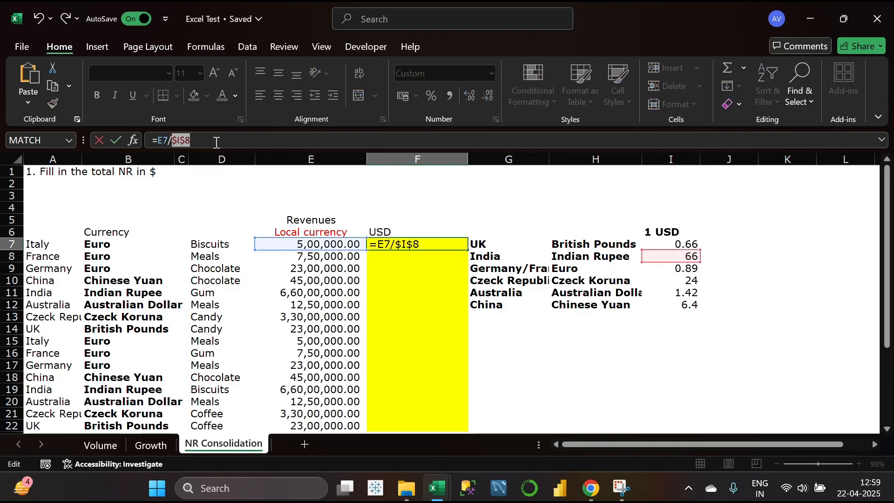
left_click(213, 146)
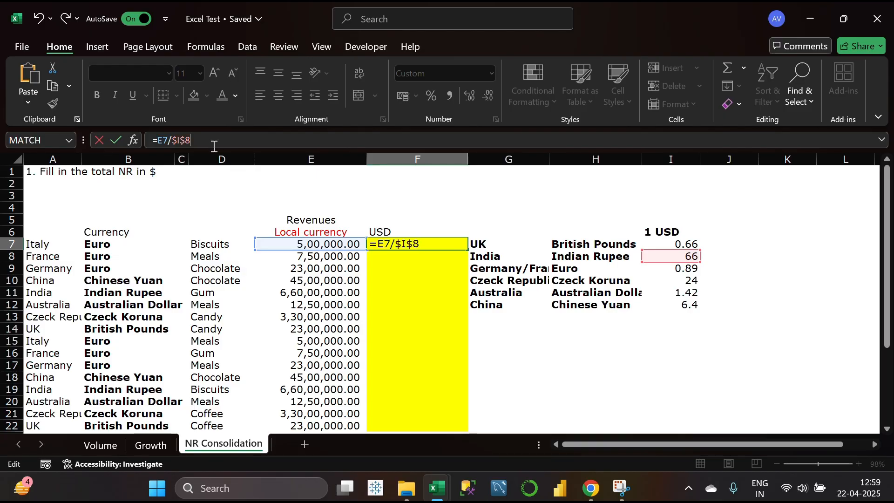
key("Return")
Fill the USD conversion formula from F7 down to F22
left_click(440, 241)
scroll(447, 240, "down", 1)
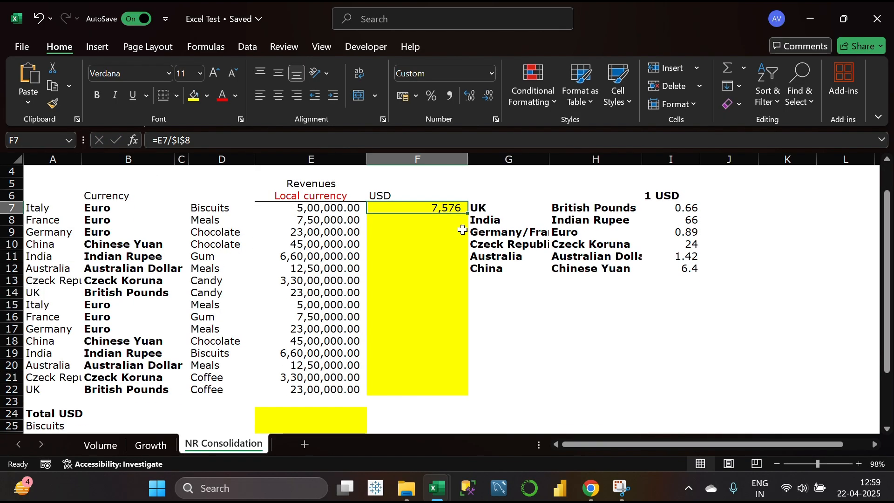
left_click_drag(470, 213, 467, 394)
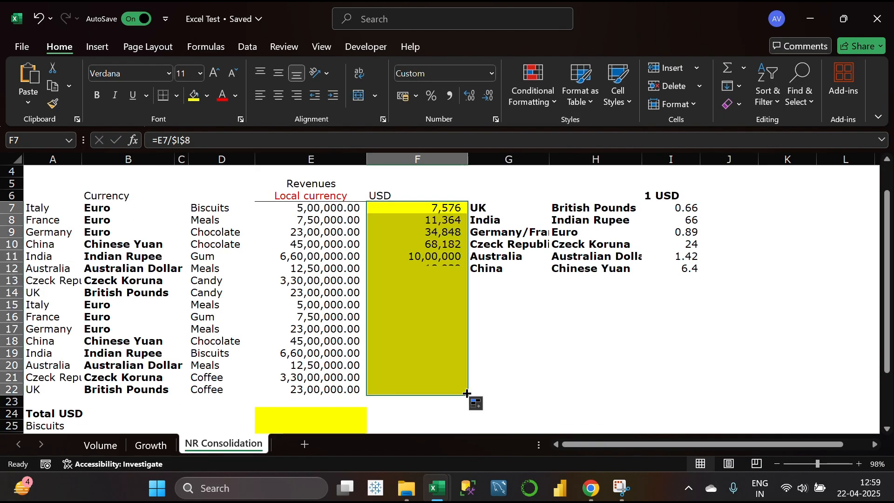
left_click(538, 372)
scroll(539, 373, "up", 1)
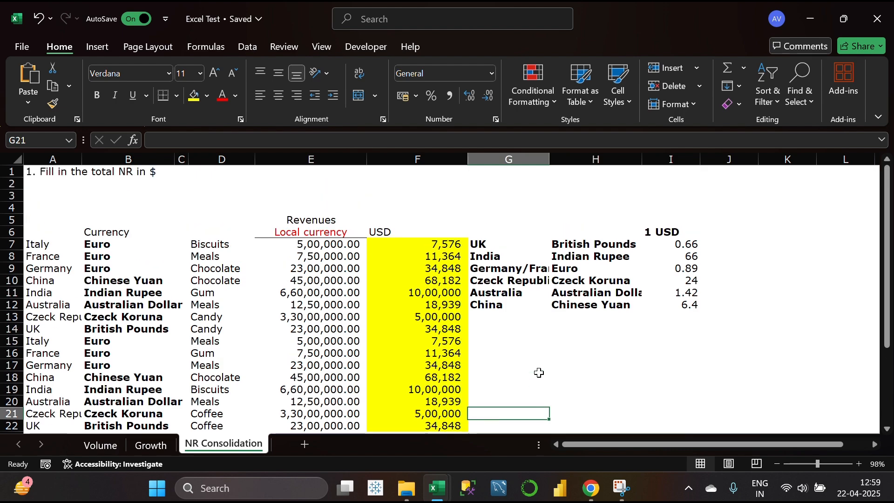
Start a SUMIF formula in the Total USD cell E24 with the product column D7:D22 as its range
scroll(535, 374, "down", 4)
left_click(285, 305)
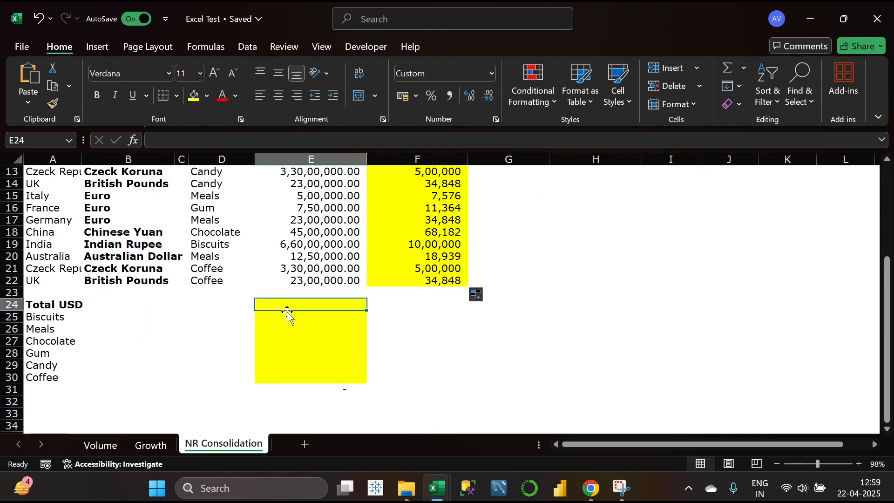
type("=")
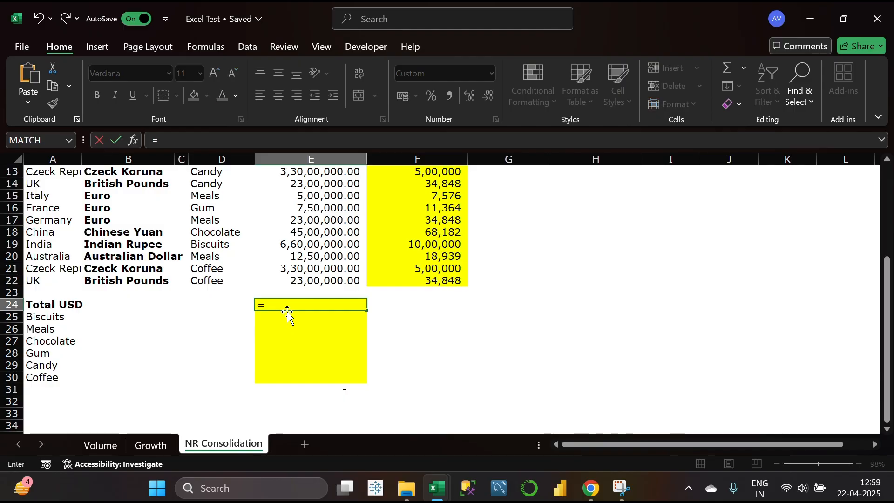
type("sumif")
key("Tab")
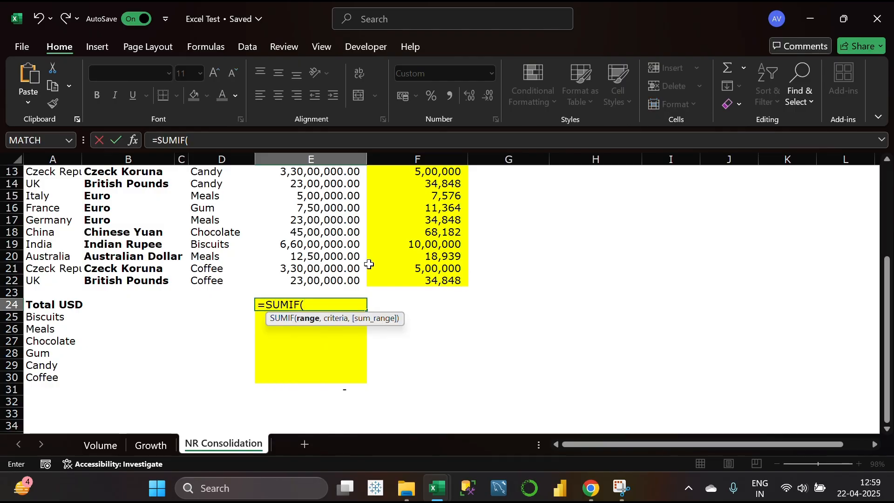
scroll(368, 266, "up", 1)
scroll(400, 251, "up", 3)
scroll(419, 289, "down", 2)
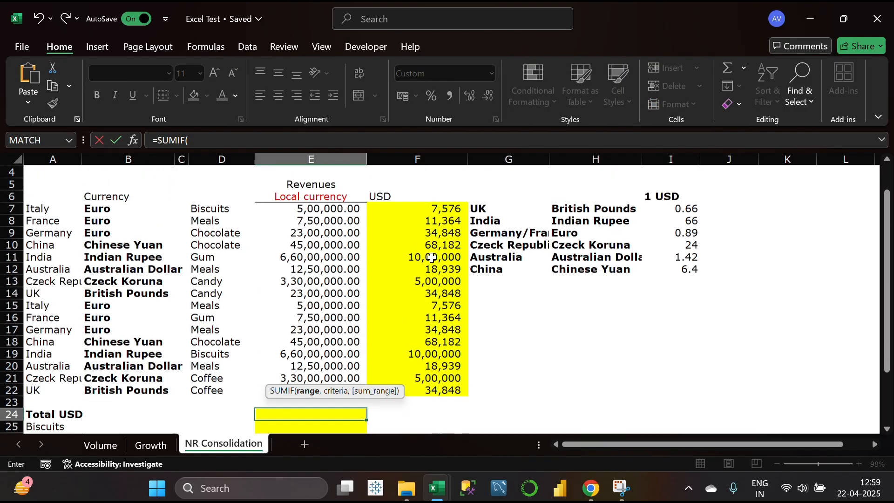
scroll(328, 301, "up", 1)
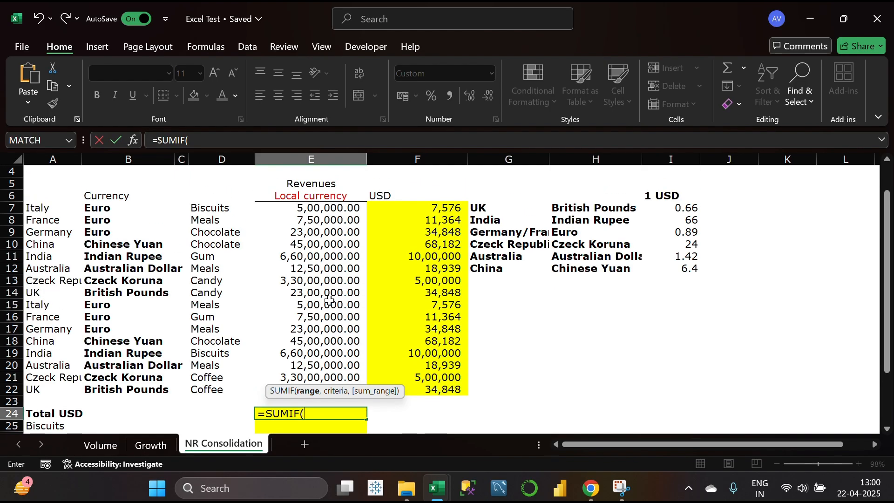
left_click_drag(222, 210, 233, 391)
Use A25 as the SUMIF criterion and F7:F22 as the sum range, and close the parenthesis
scroll(445, 426, "down", 2)
type(",")
left_click(52, 354)
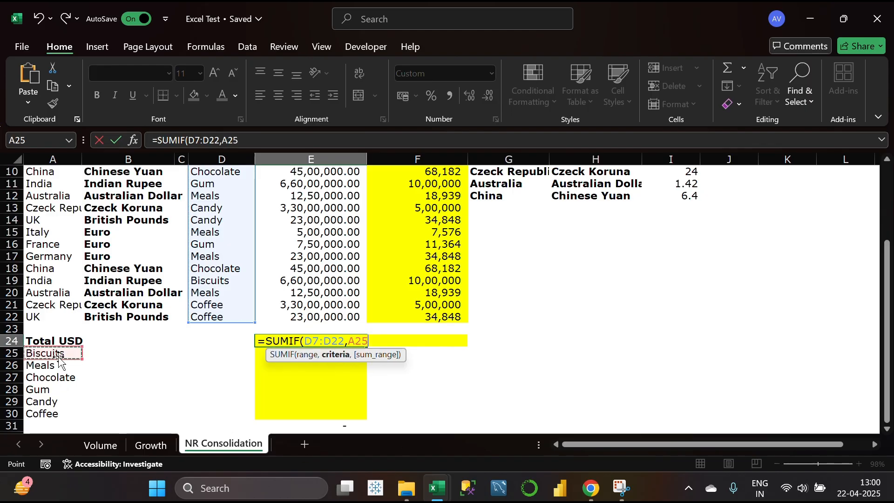
type(",")
scroll(419, 279, "up", 2)
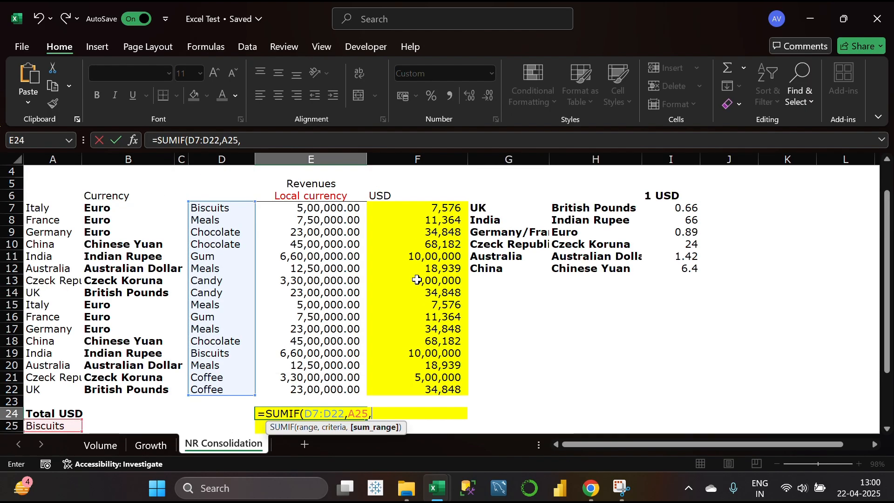
left_click_drag(459, 208, 441, 391)
scroll(441, 396, "down", 1)
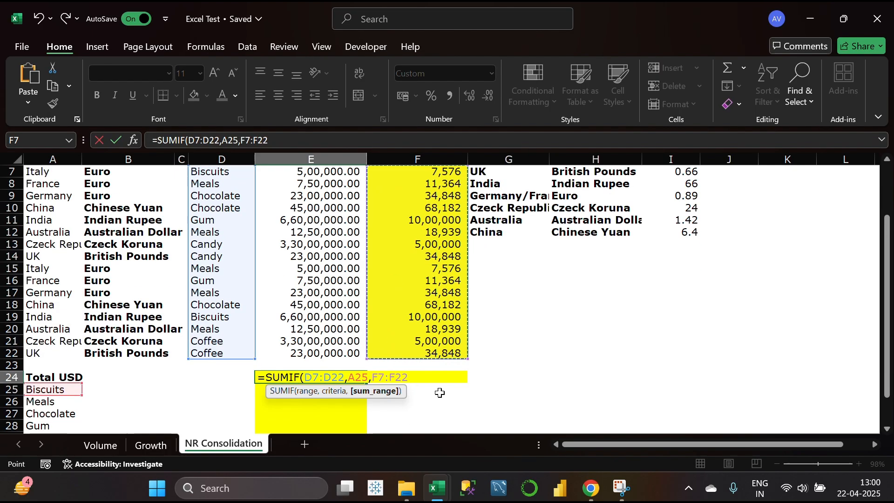
type(")")
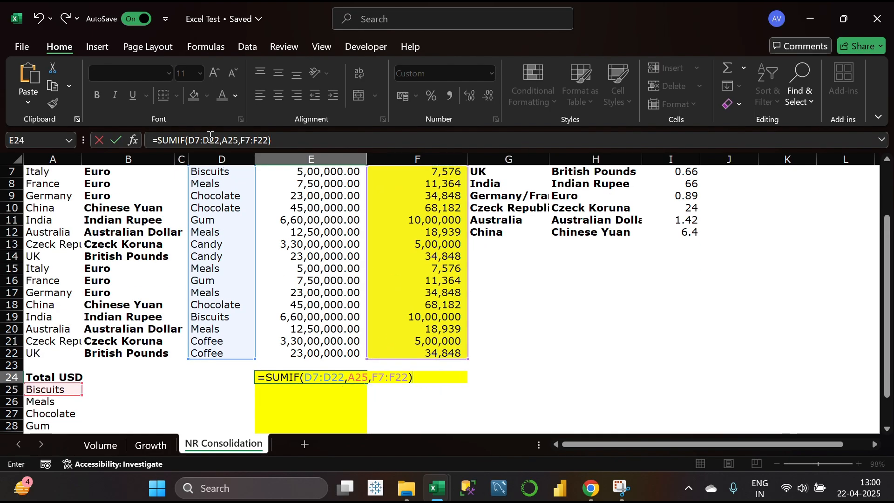
Make both SUMIF ranges absolute as $D$7:$D$22 and $F$7:$F$22 and enter the formula in E24
left_click_drag(220, 139, 188, 140)
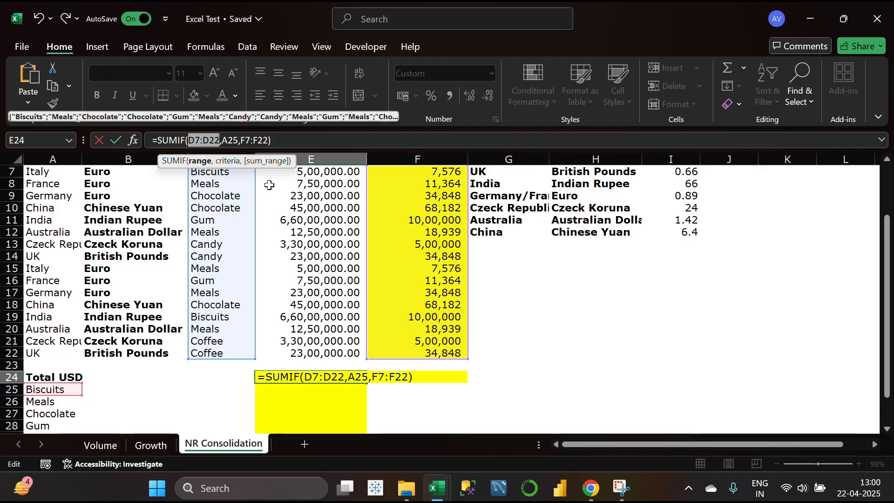
key("F4")
left_click_drag(289, 140, 263, 142)
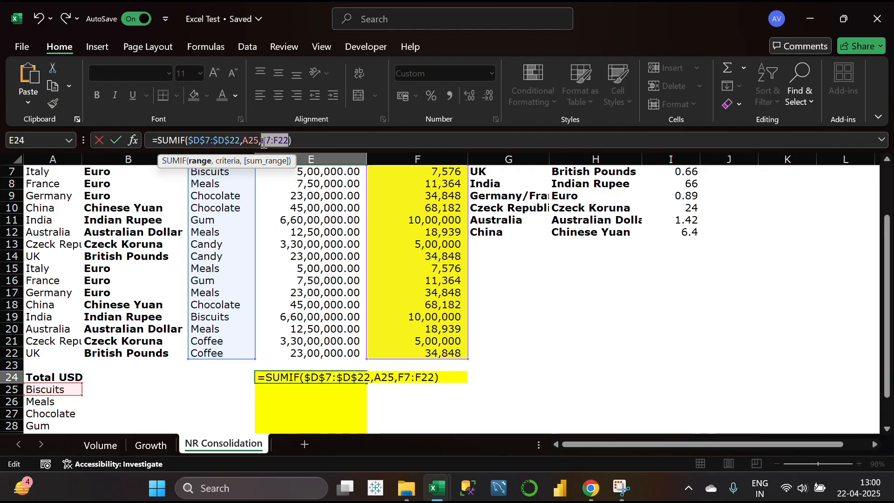
key("F4")
left_click(337, 140)
key("Return")
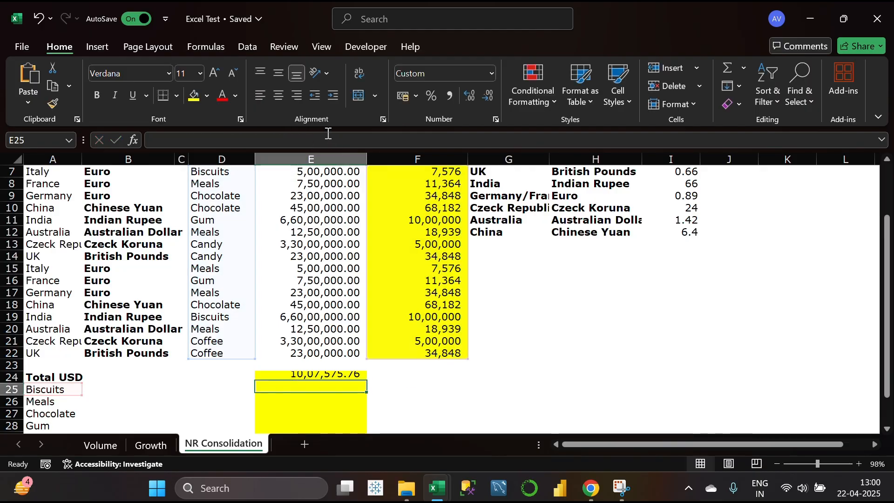
Fill the SUMIF formula from E24 down to E30
scroll(365, 365, "down", 1)
left_click(356, 340)
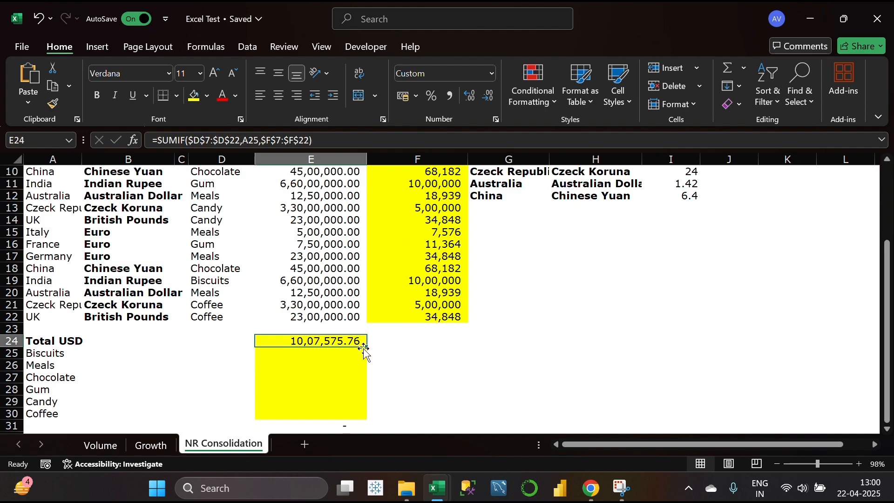
left_click_drag(368, 348, 366, 420)
scroll(421, 381, "down", 1)
scroll(421, 381, "up", 1)
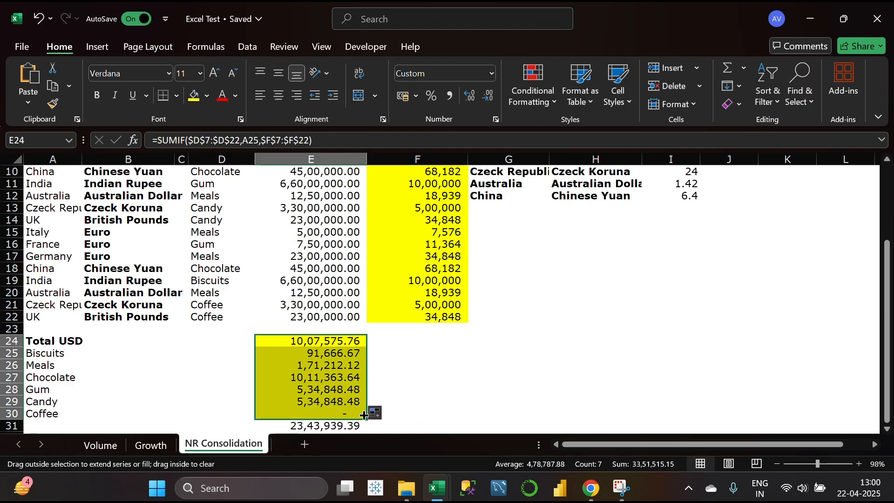
Clear cell E30 and check the SUMIF formulas in E29 and E24 to E26
left_click(426, 390)
scroll(426, 390, "down", 1)
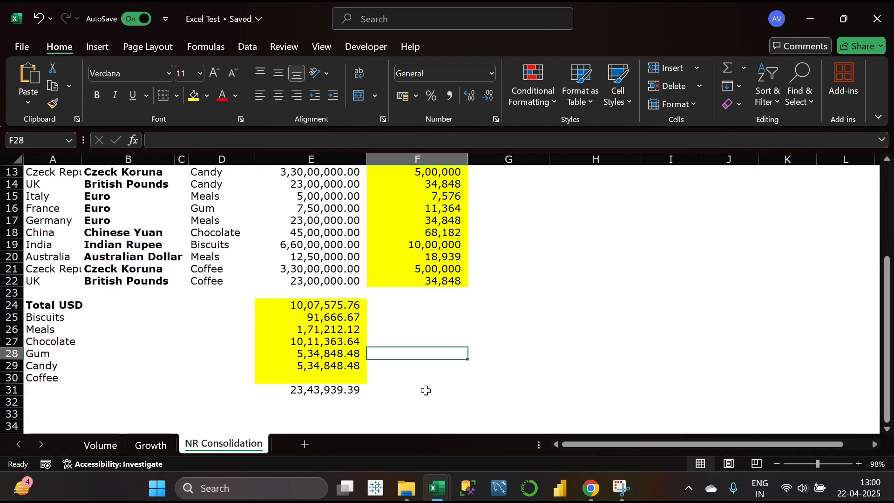
left_click(356, 380)
left_click(142, 309)
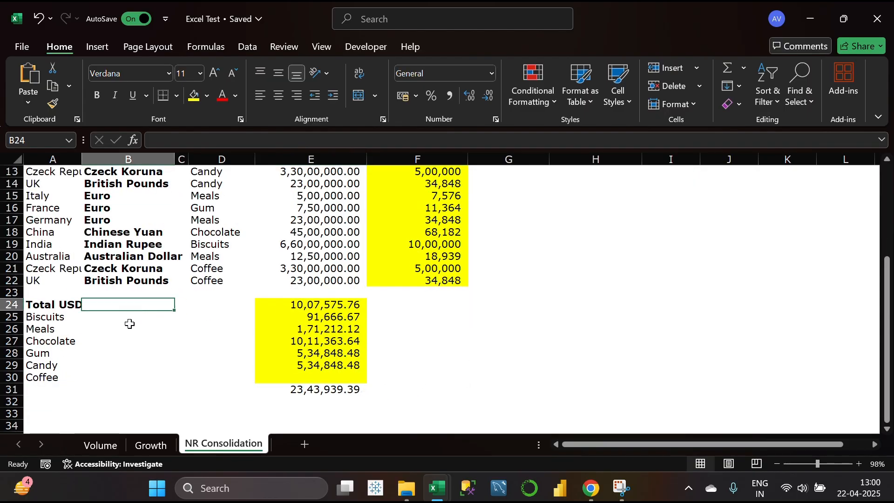
left_click(334, 369)
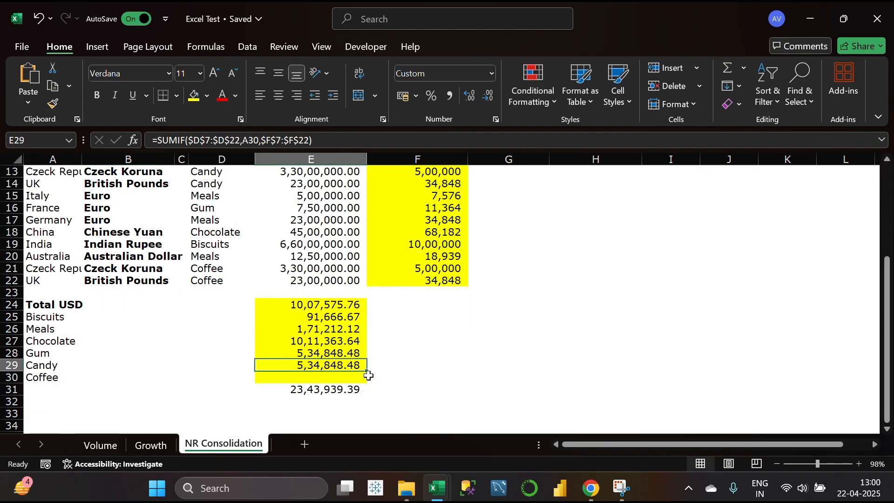
left_click(311, 306)
left_click(317, 319)
left_click(324, 329)
Enter 1 in F24 and extend it down to F29 as a fill series
left_click(380, 307)
type("1")
left_click(403, 351)
left_click(465, 303)
left_click(465, 305)
left_click_drag(468, 311, 467, 374)
left_click(484, 378)
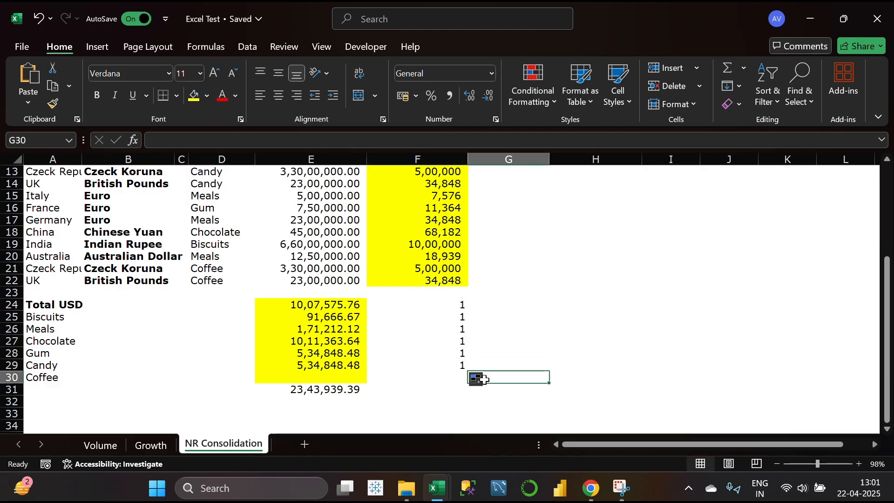
left_click(477, 379)
left_click(517, 316)
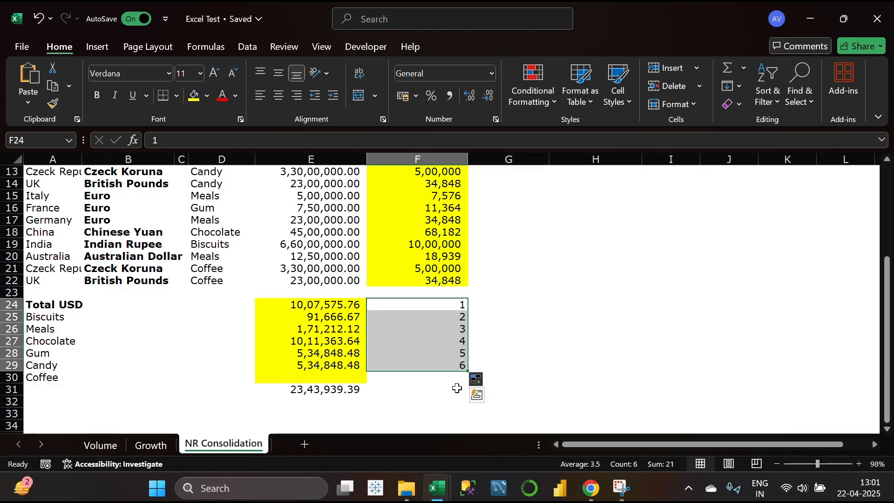
Number the products Biscuits to Coffee from 1 to 6 in B25:B30 with a fill series
left_click(93, 316)
type("1")
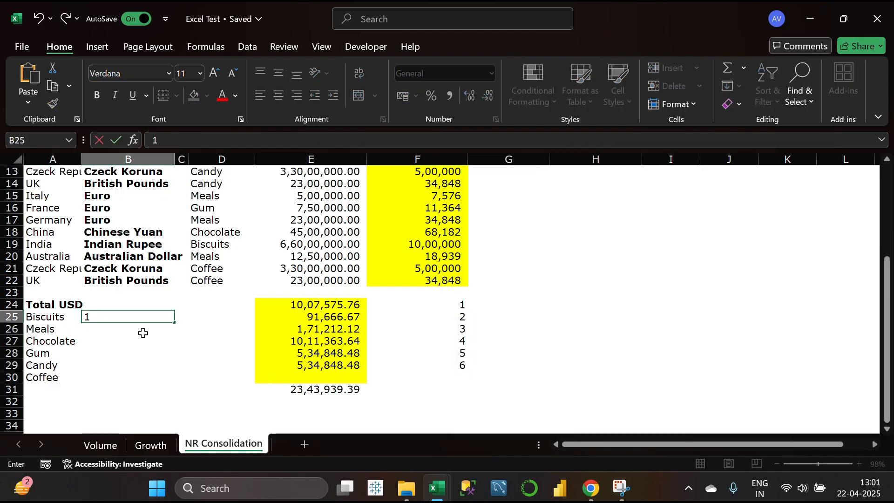
left_click_drag(175, 322, 175, 382)
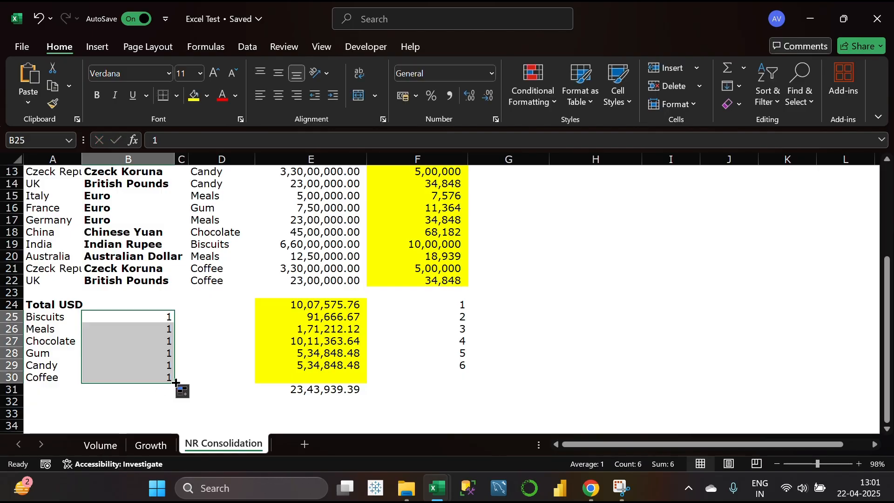
left_click(182, 391)
left_click(195, 325)
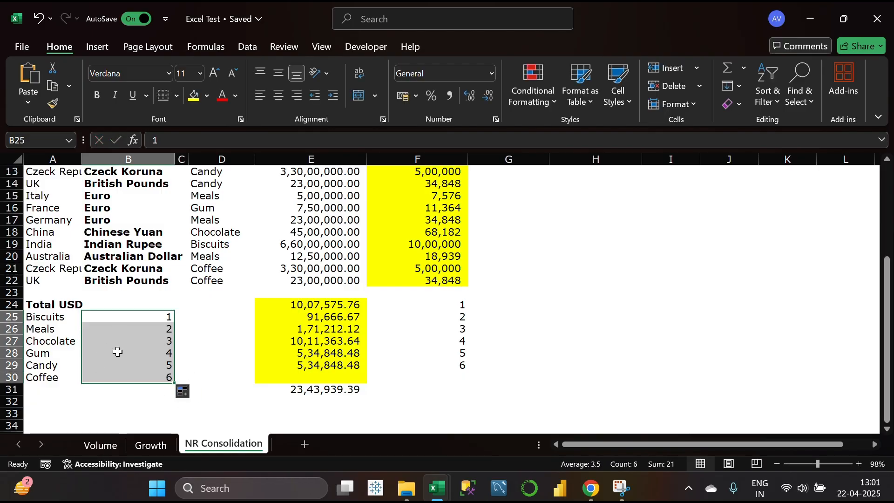
Clear the helper numbers from B25:B30 and F24:F31
left_click(222, 354)
left_click_drag(167, 318, 163, 376)
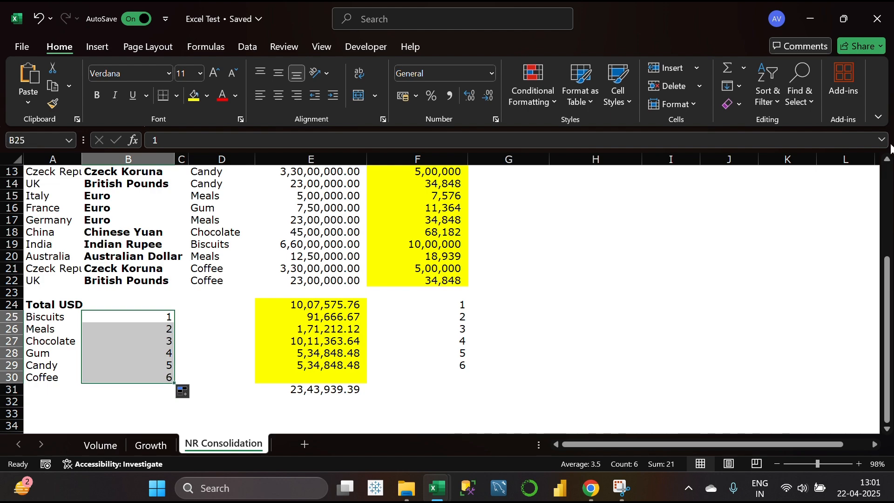
left_click(738, 110)
left_click(745, 123)
left_click_drag(463, 307, 462, 393)
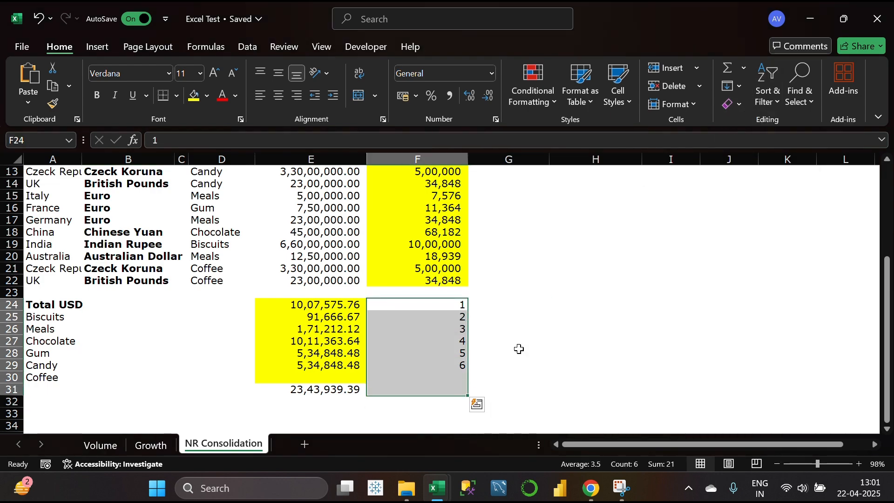
left_click(738, 105)
left_click(741, 124)
left_click(595, 281)
scroll(564, 402, "up", 2)
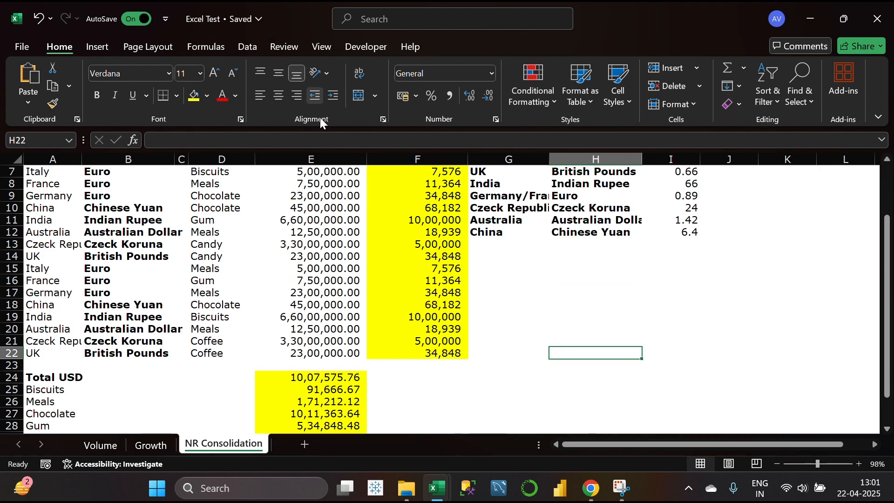
left_click(148, 47)
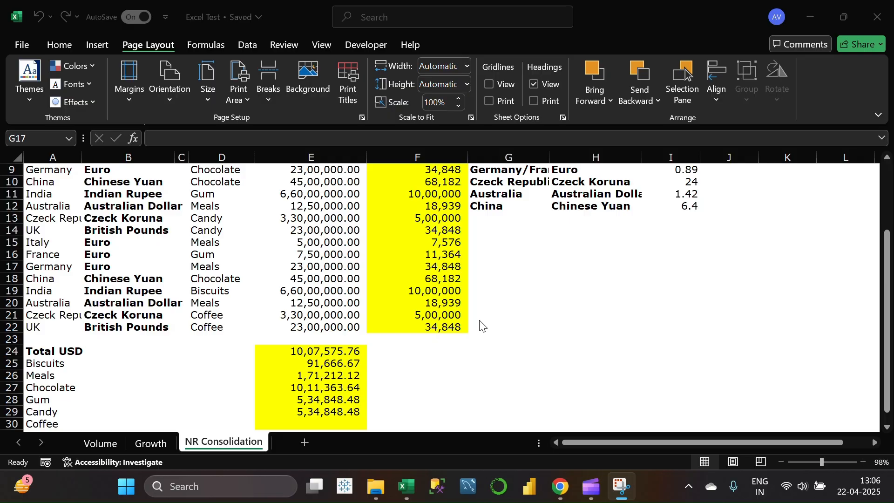
Check the SUM formula in E31 and compare its result with the sum of the USD revenues in F7:F22
scroll(479, 326, "down", 2)
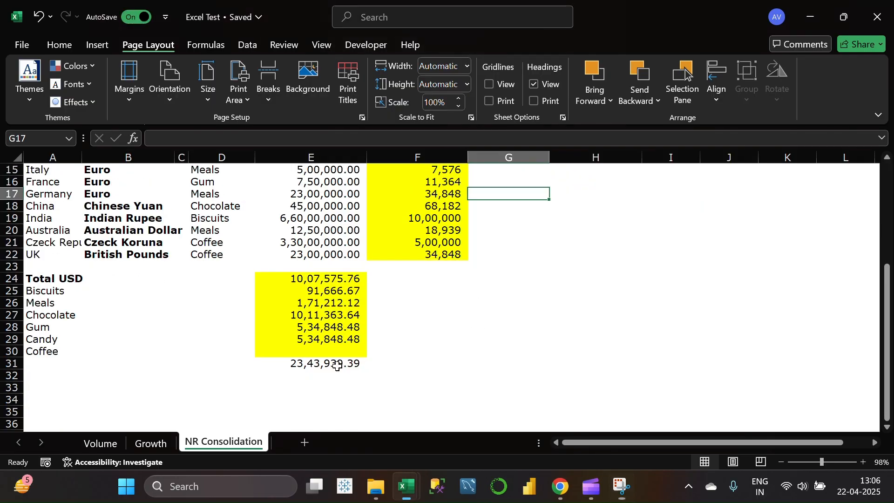
left_click(339, 365)
double_click(339, 365)
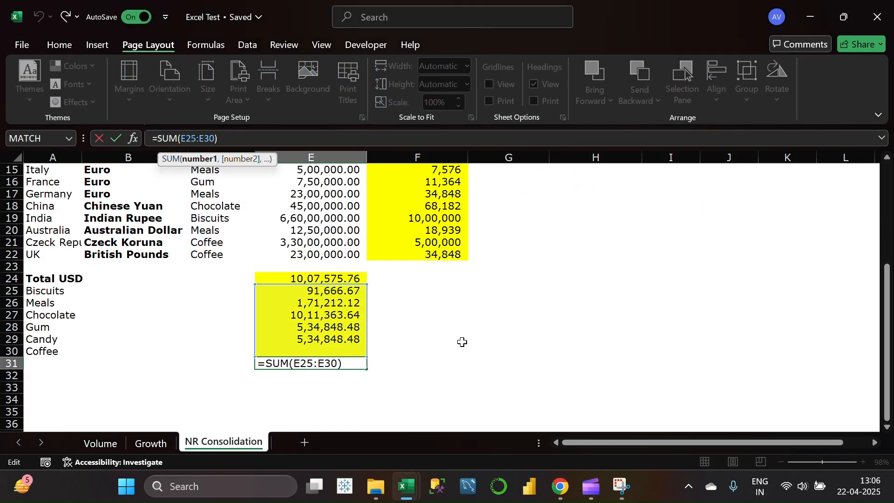
left_click(463, 341)
scroll(417, 237, "up", 3)
left_click_drag(448, 183, 433, 366)
scroll(431, 410, "down", 2)
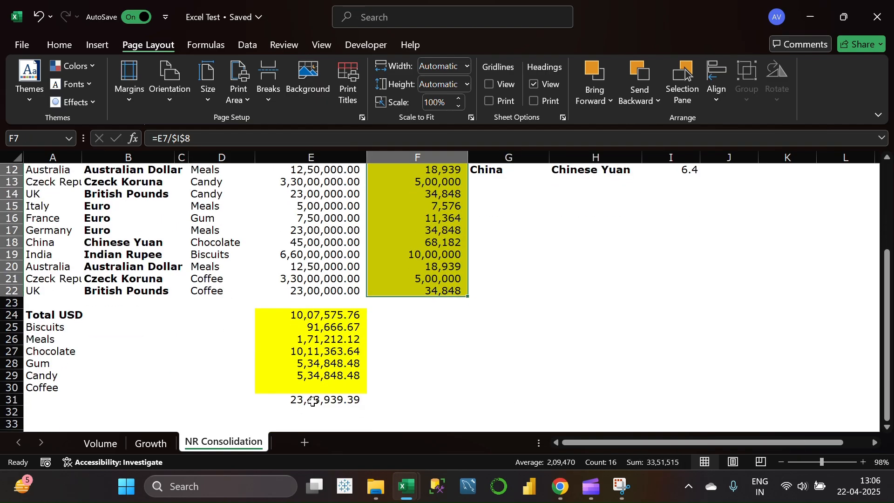
left_click(429, 384)
Move the SUMIF totals from E24:E29 down one row to E25:E30, beside their product names
scroll(368, 358, "up", 1)
left_click(355, 352)
scroll(352, 347, "down", 1)
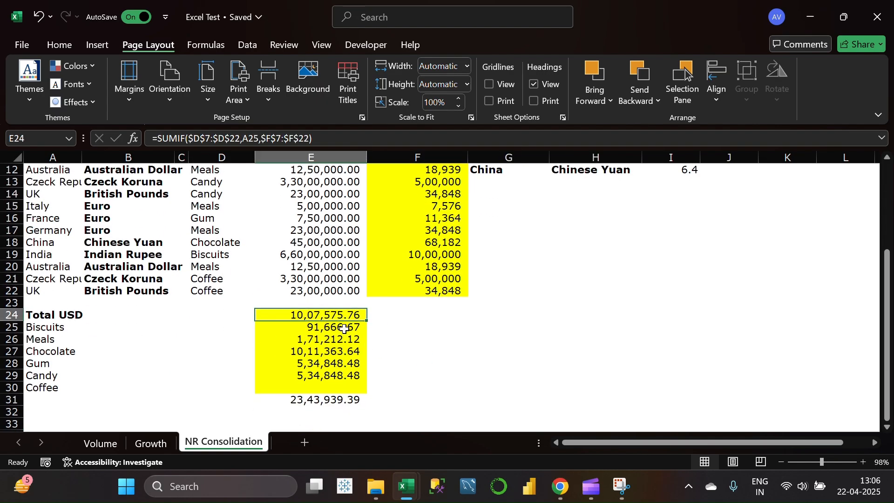
left_click_drag(404, 374, 398, 364)
left_click_drag(331, 310, 375, 368)
left_click(414, 356)
scroll(414, 356, "down", 1)
Change the total formula in E31 to =SUM(E25:E29)
left_click(327, 364)
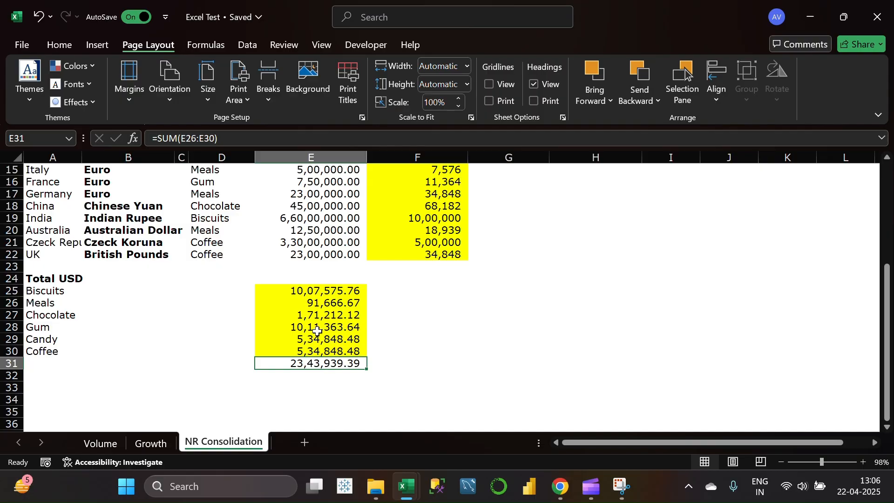
left_click(204, 142)
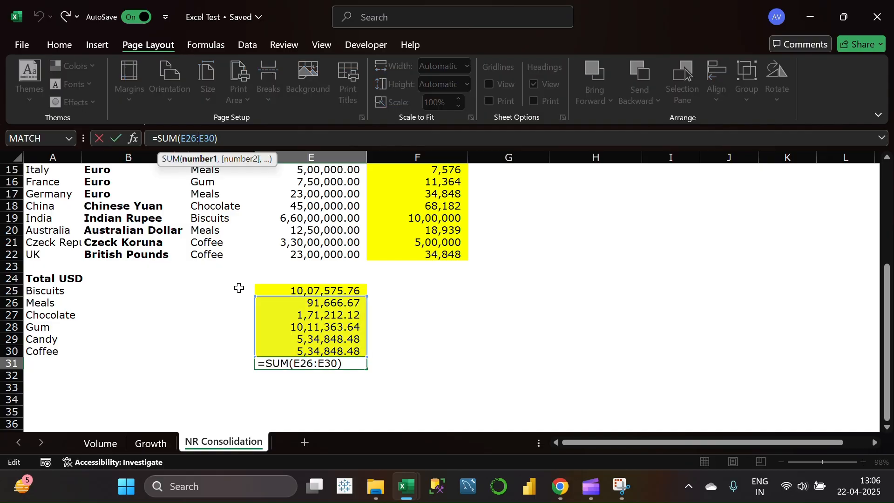
key("BackSpace")
type("5")
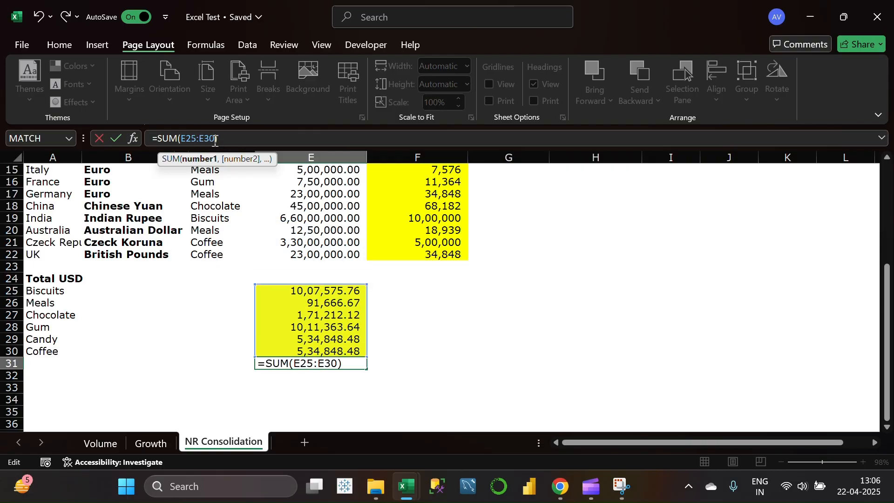
key("BackSpace")
key("BackSpace")
type("29")
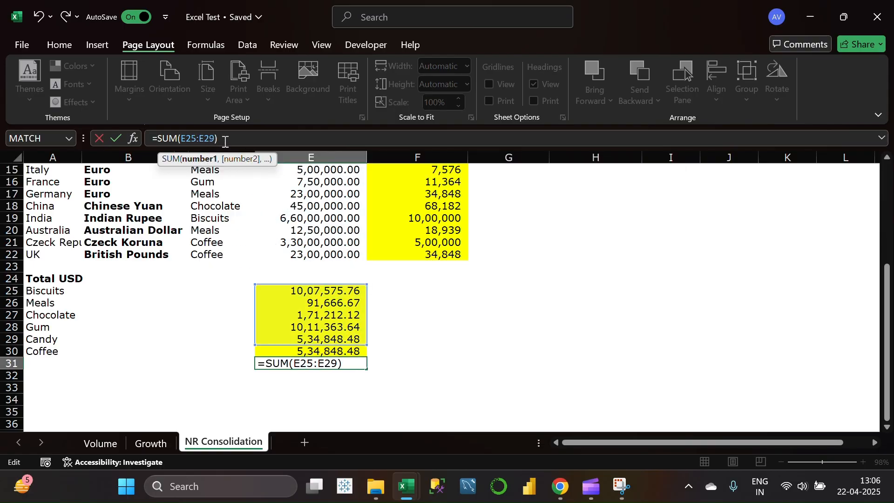
key("Return")
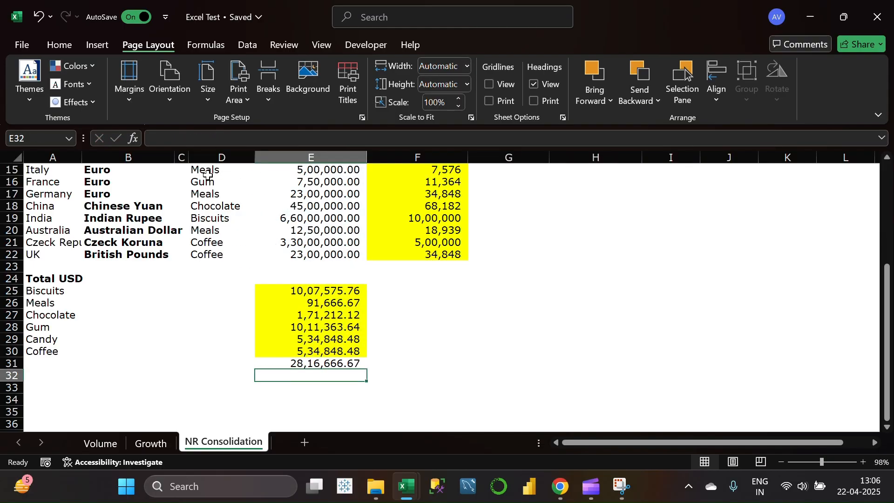
Extend the range of the total formula in E31 so it reads =SUM(E25:E30)
left_click(336, 364)
left_click(207, 139)
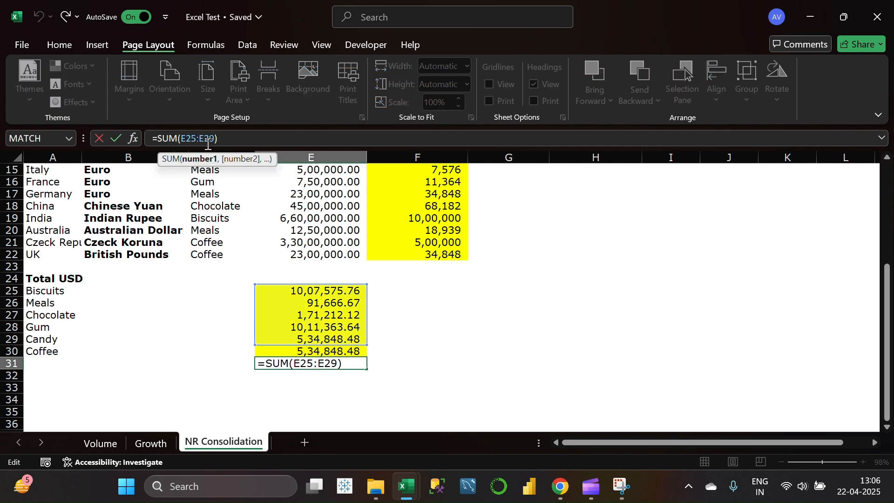
key("BackSpace")
type("30")
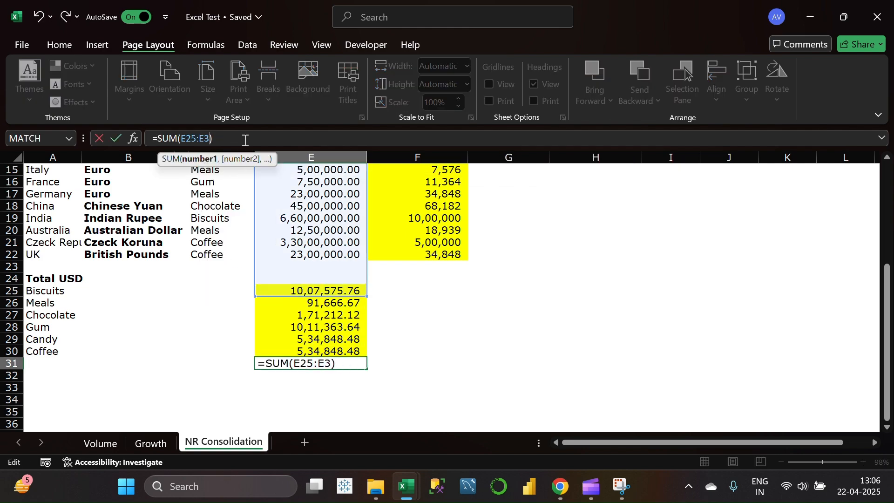
key("Return")
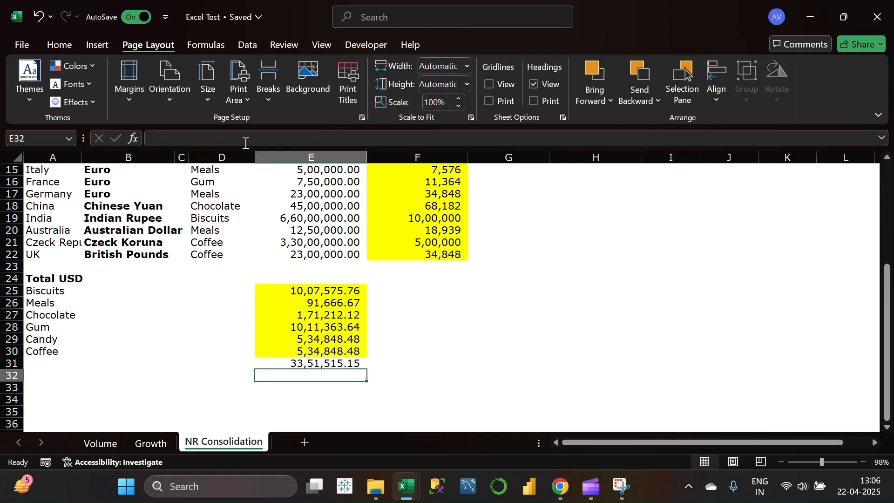
Select the USD revenues in F7:F22 and compare their sum with the product total in E31
left_click(352, 364)
scroll(414, 349, "up", 4)
left_click_drag(452, 218, 455, 399)
scroll(621, 424, "down", 2)
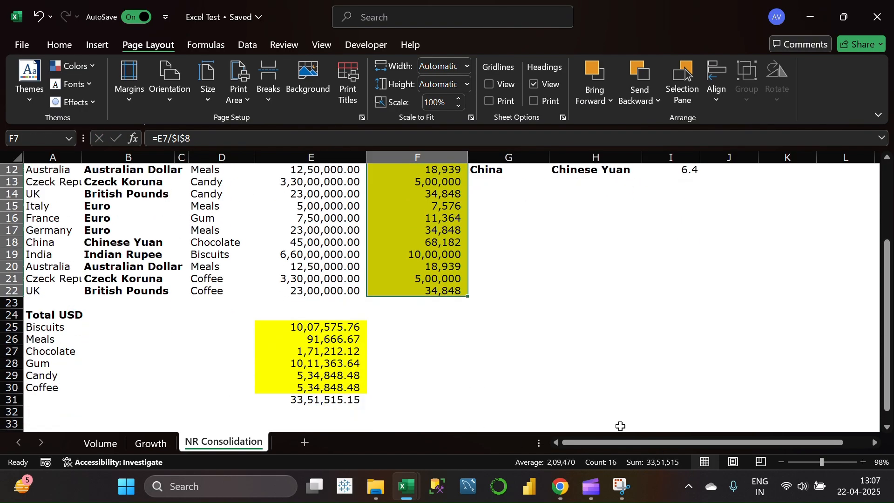